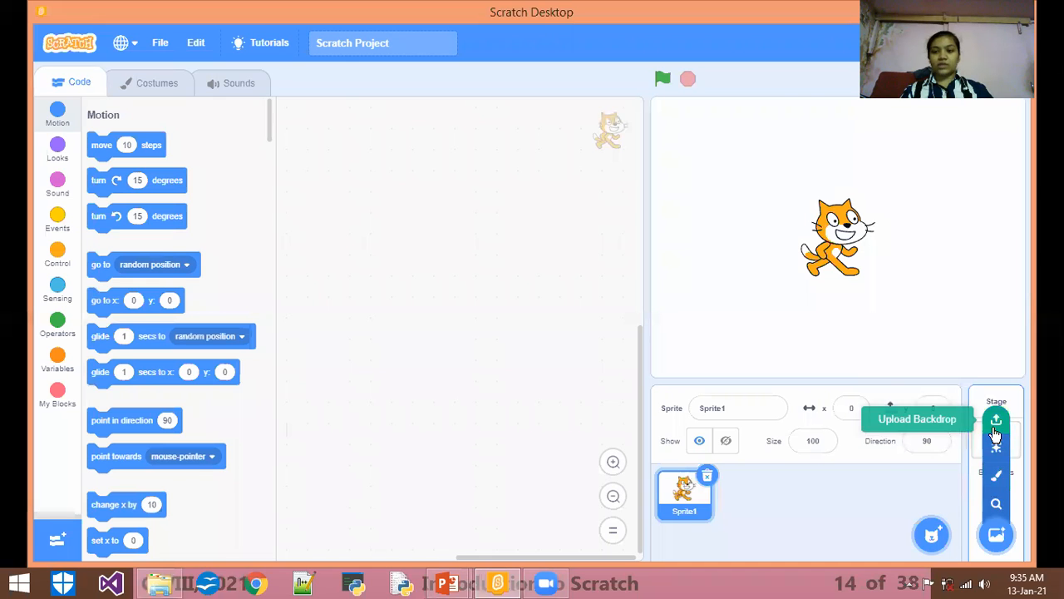
- Browse the backdrop library's Fantasy, Music, Sports, Indoors, Space, Patterns and Underwater categories
click(996, 505)
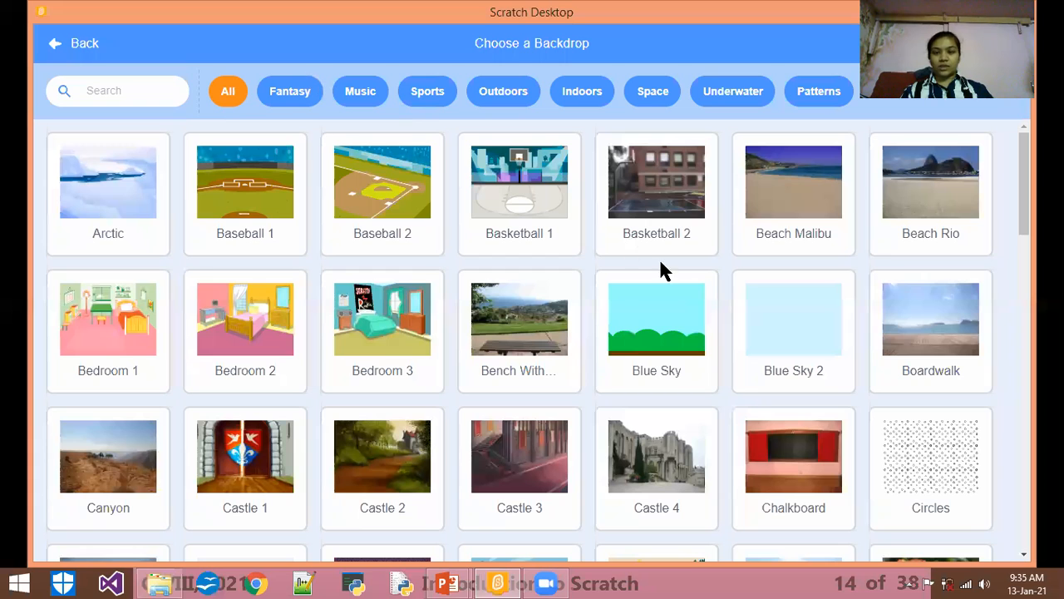
drag(1025, 221, 486, 163)
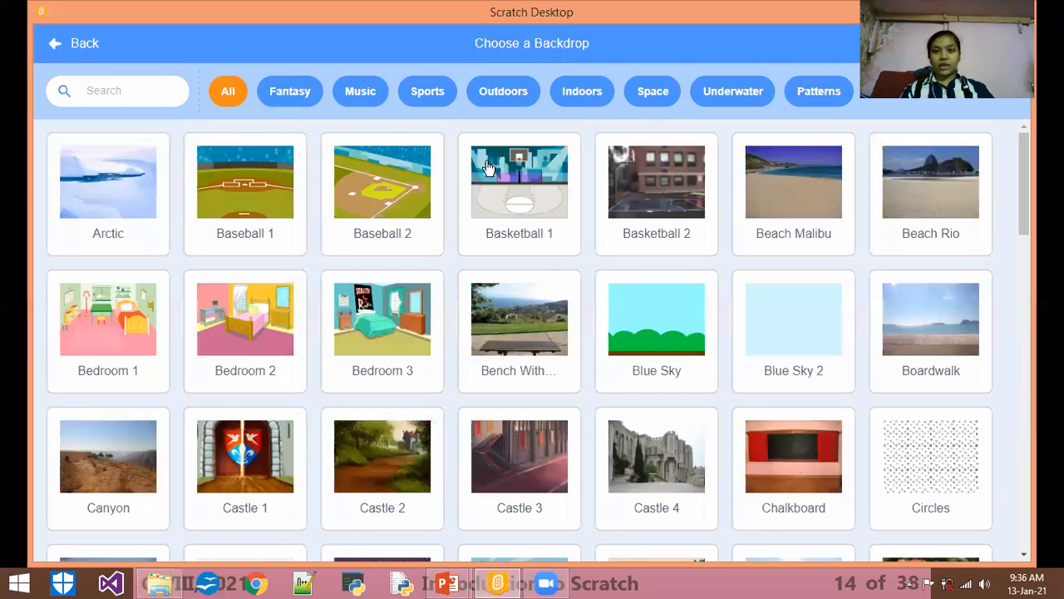
click(297, 98)
click(364, 100)
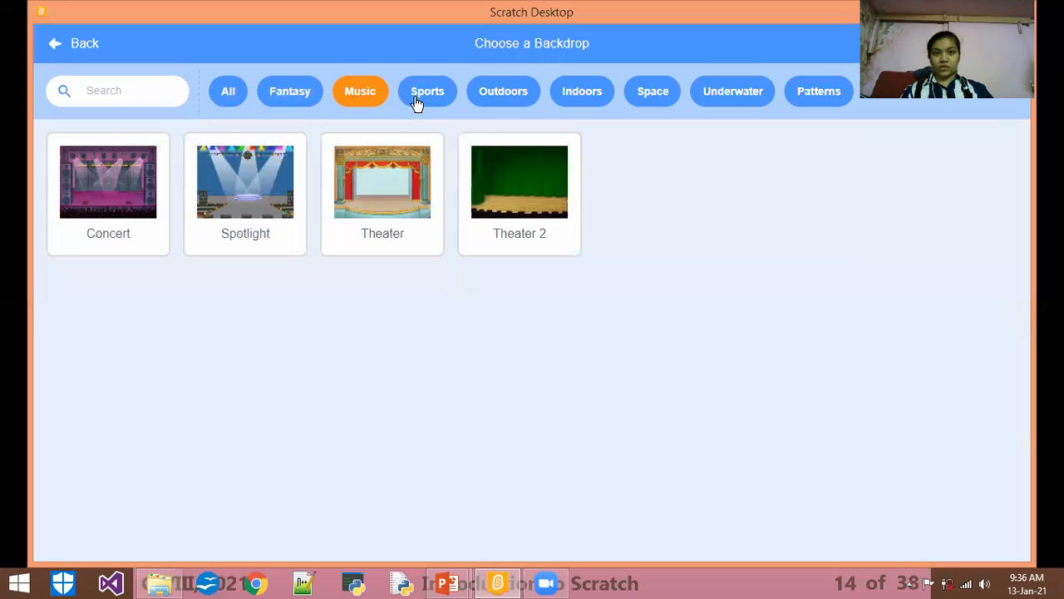
click(422, 100)
click(580, 102)
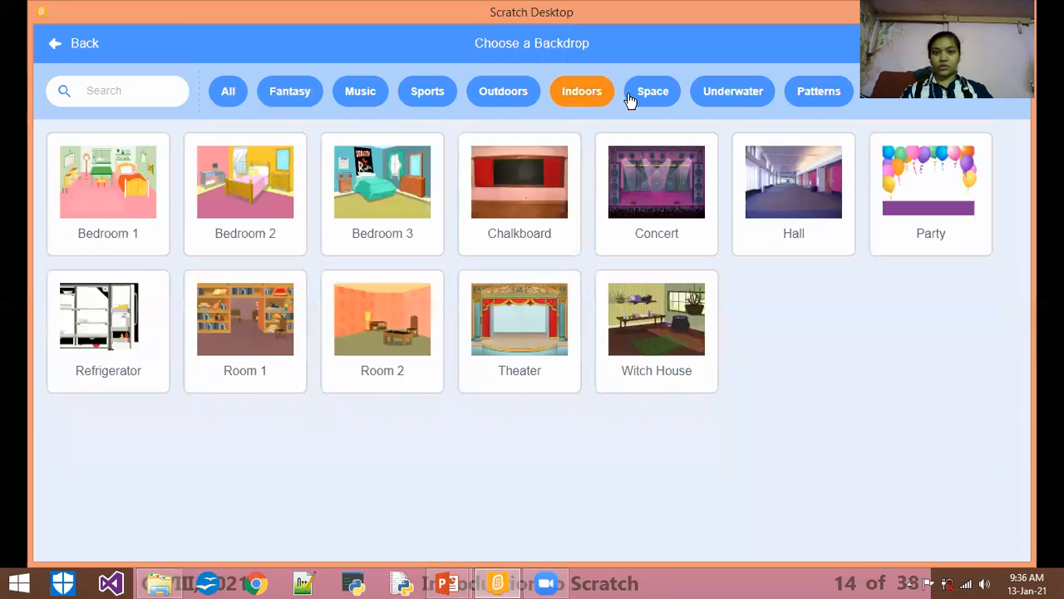
click(636, 99)
click(794, 95)
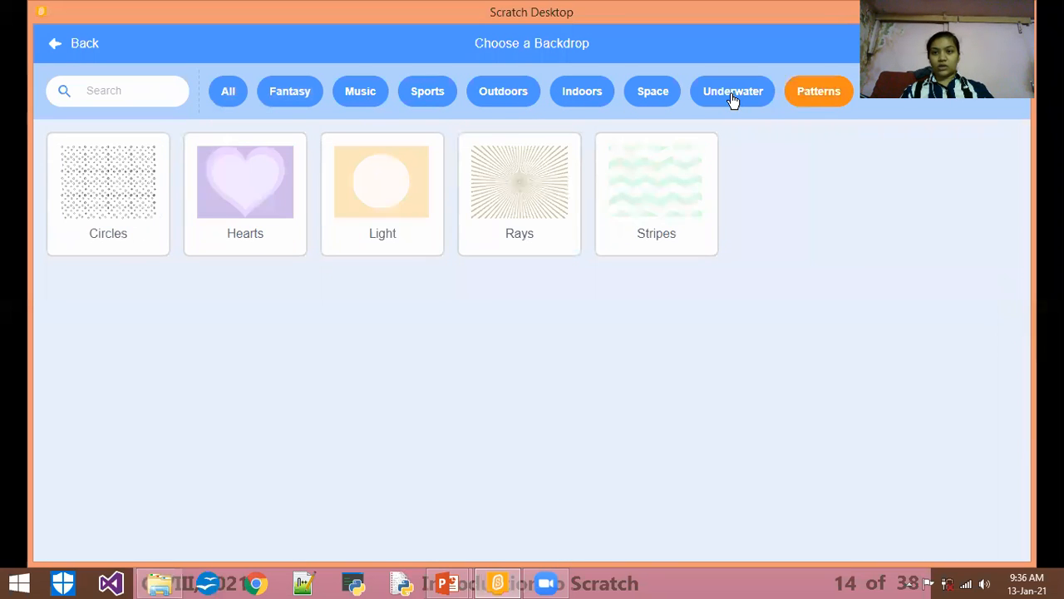
click(733, 99)
- Add the Castle 2 backdrop from the Fantasy category and move the cat sprite to about x -141, y -109
click(230, 94)
click(285, 96)
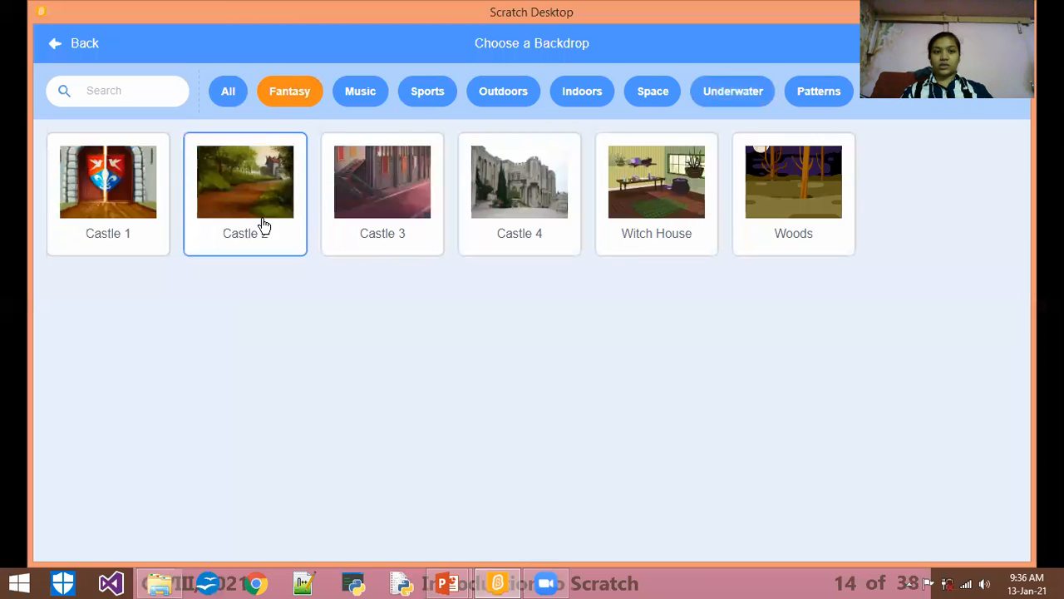
click(238, 221)
drag(838, 235, 725, 320)
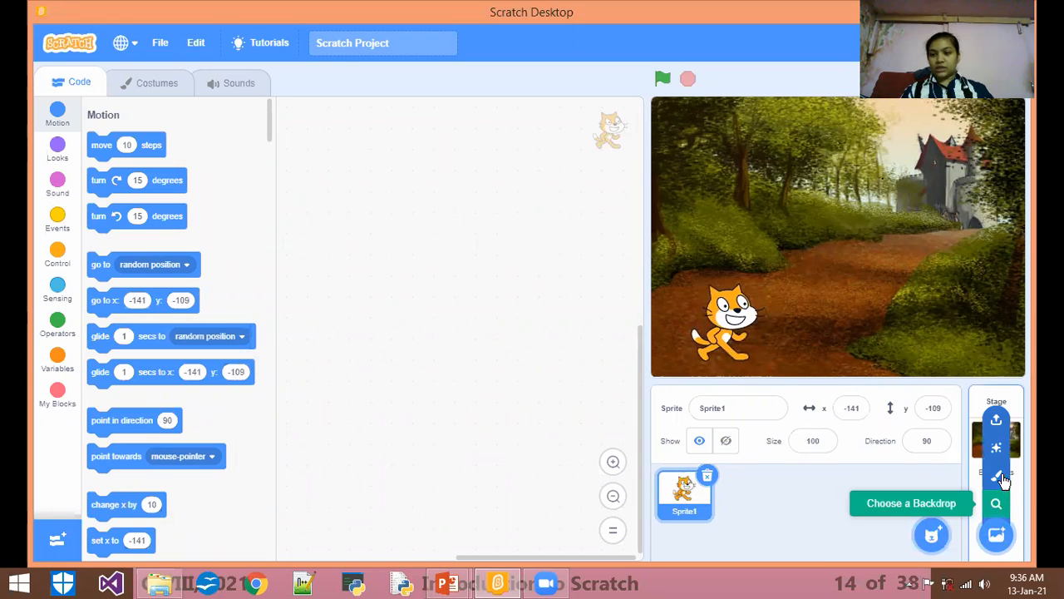
- Start painting a new backdrop and draw a purple rectangle in the canvas's upper half, enlarged to about 280 x 147
click(997, 476)
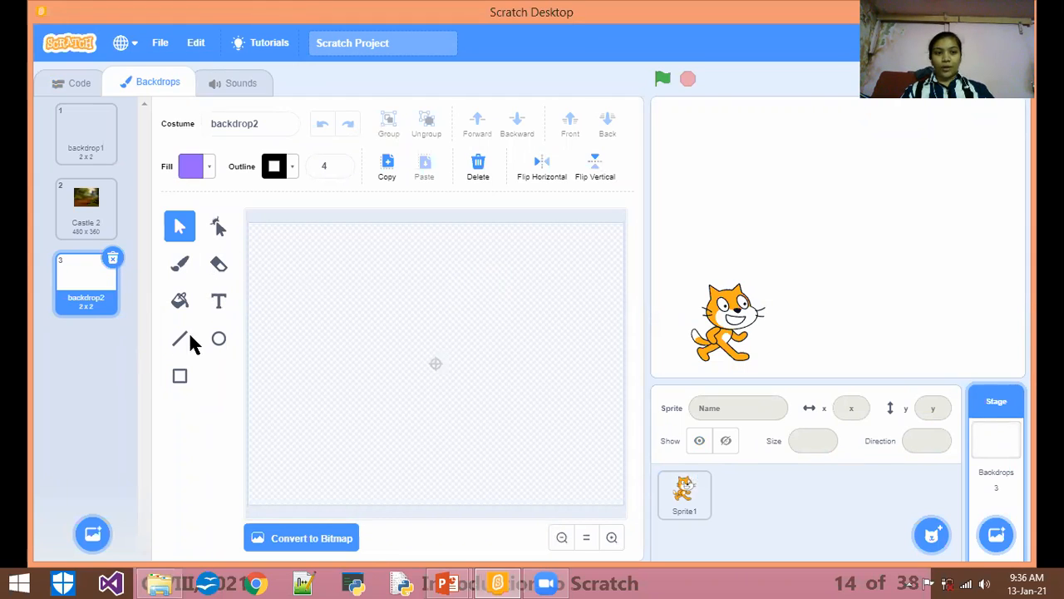
click(179, 376)
mouse_move(380, 263)
mouse_down()
mouse_move(537, 338)
mouse_move(516, 333)
mouse_up()
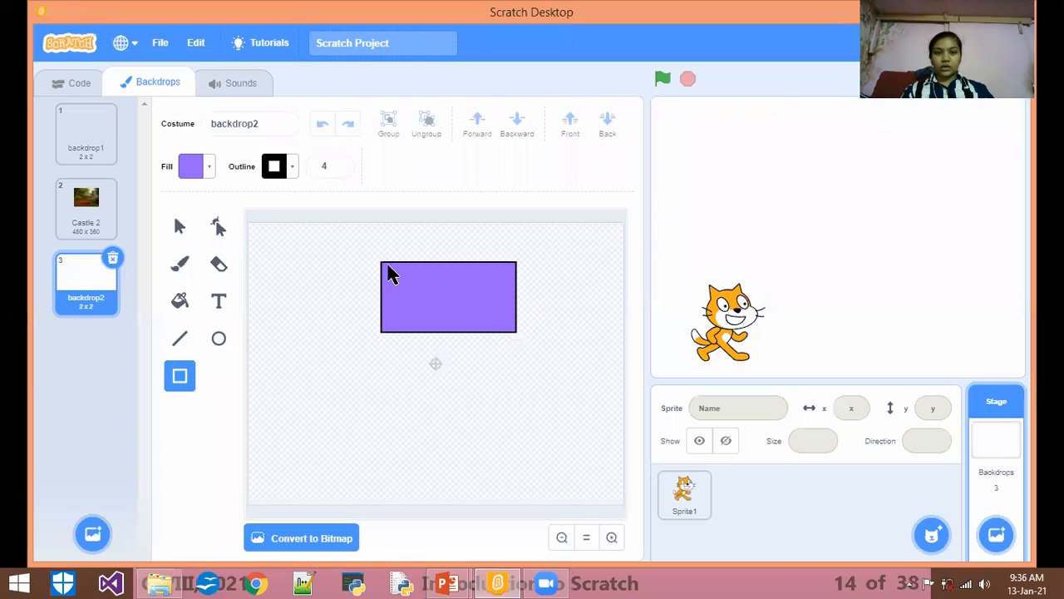
drag(413, 272, 367, 259)
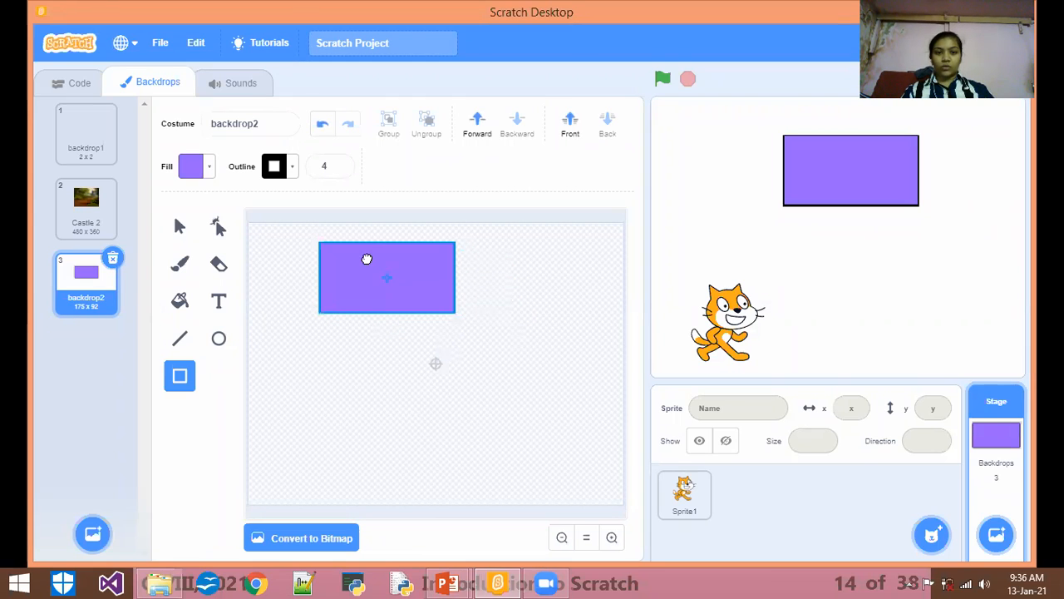
drag(457, 312, 531, 303)
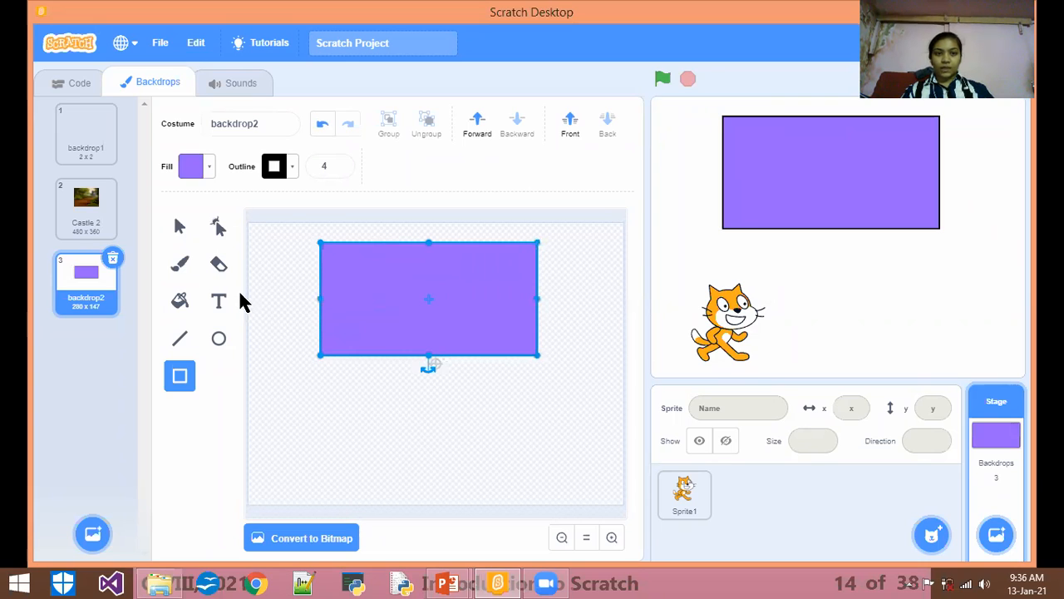
- Reshape the purple rectangle into a triangular roof by bringing its two upper corners together at the middle
click(216, 233)
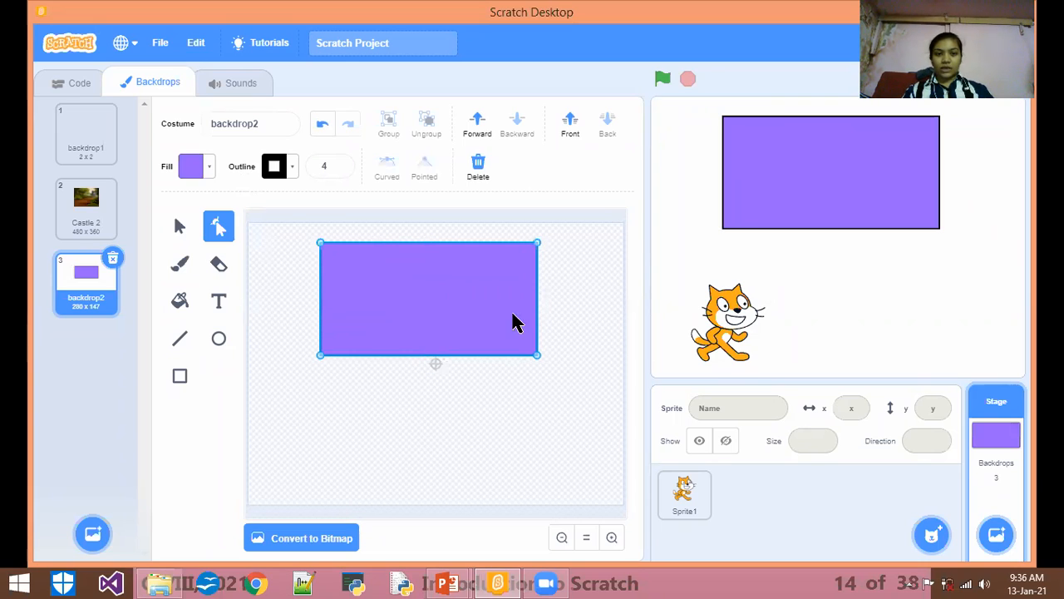
drag(322, 245, 425, 249)
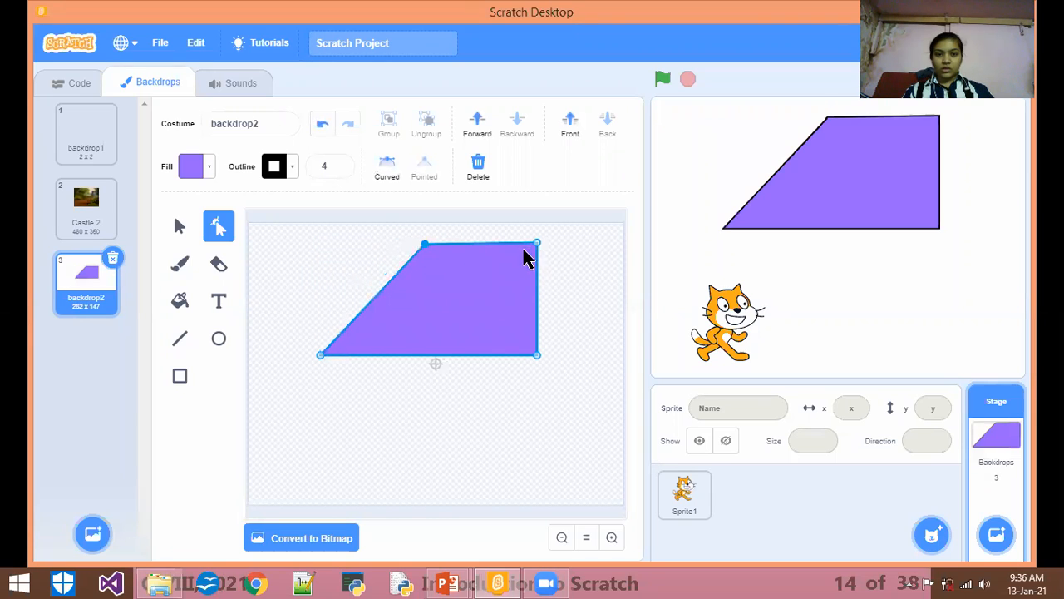
drag(539, 250, 429, 250)
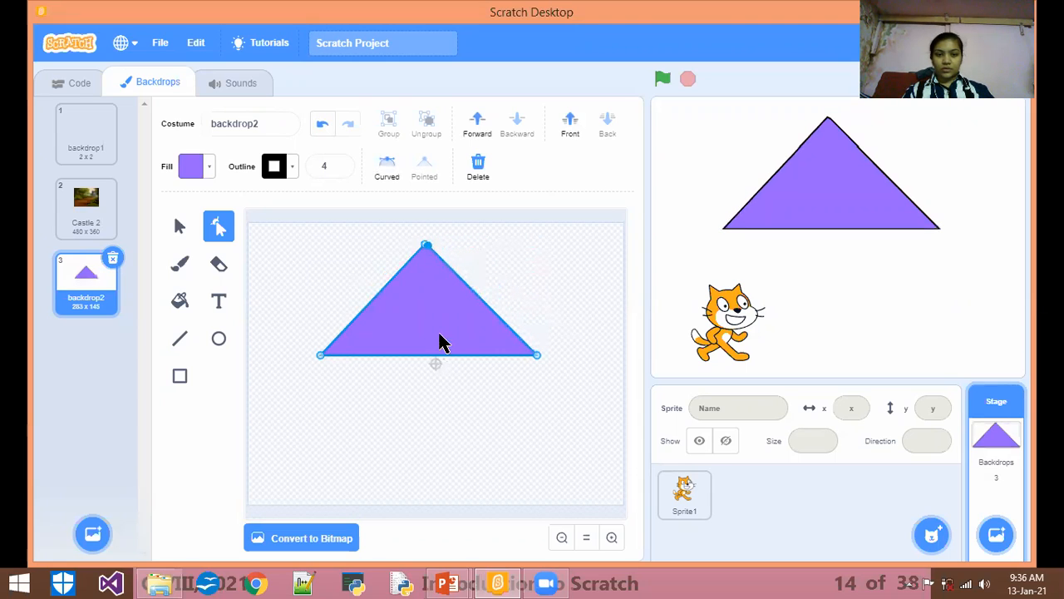
- Draw a rectangular house wall directly below the roof and fill it red with color 100 and saturation 78
click(180, 378)
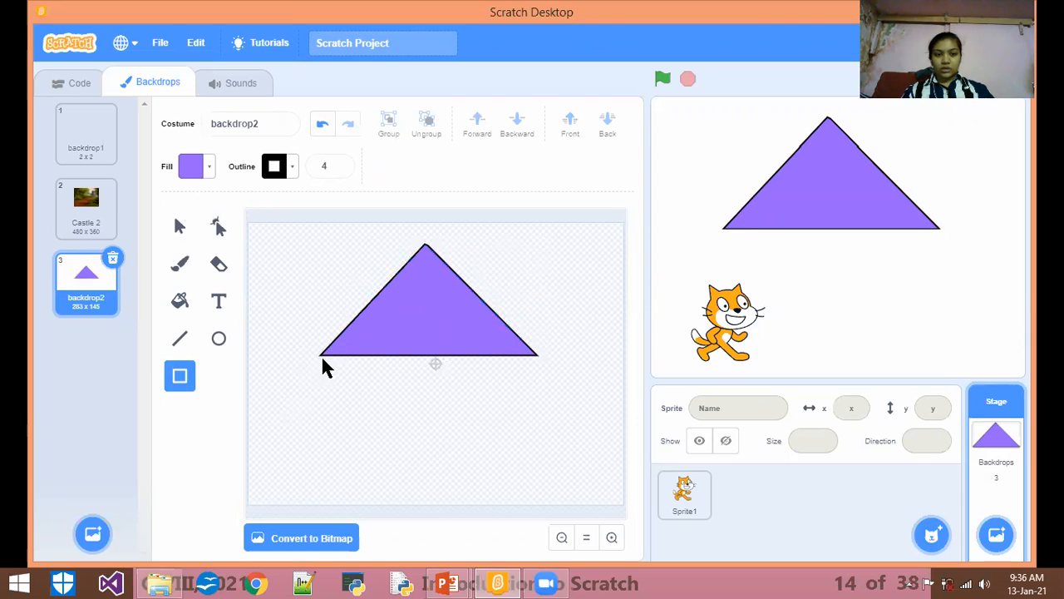
drag(319, 356, 540, 502)
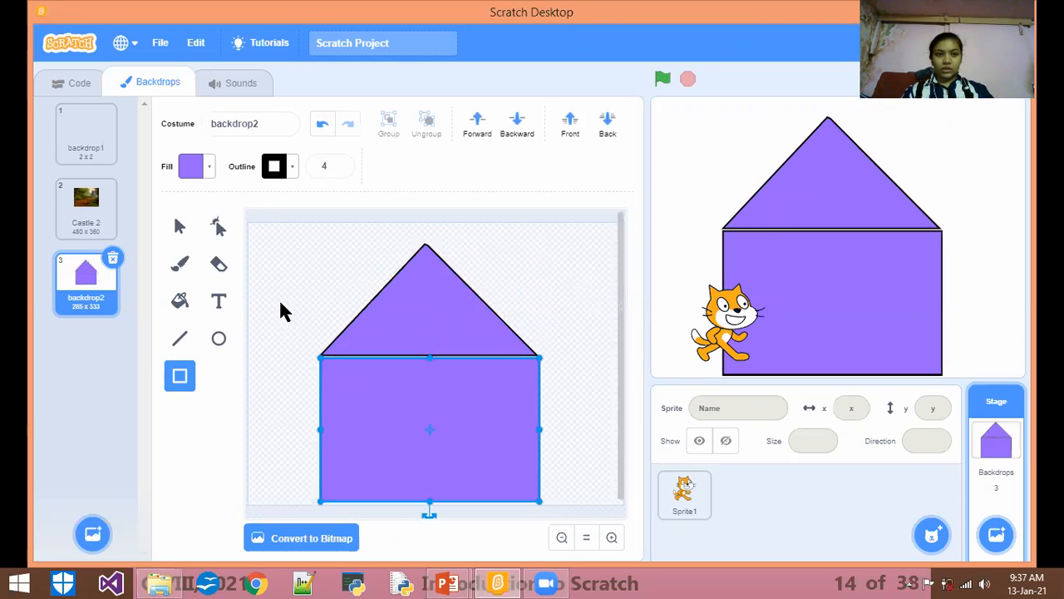
click(213, 183)
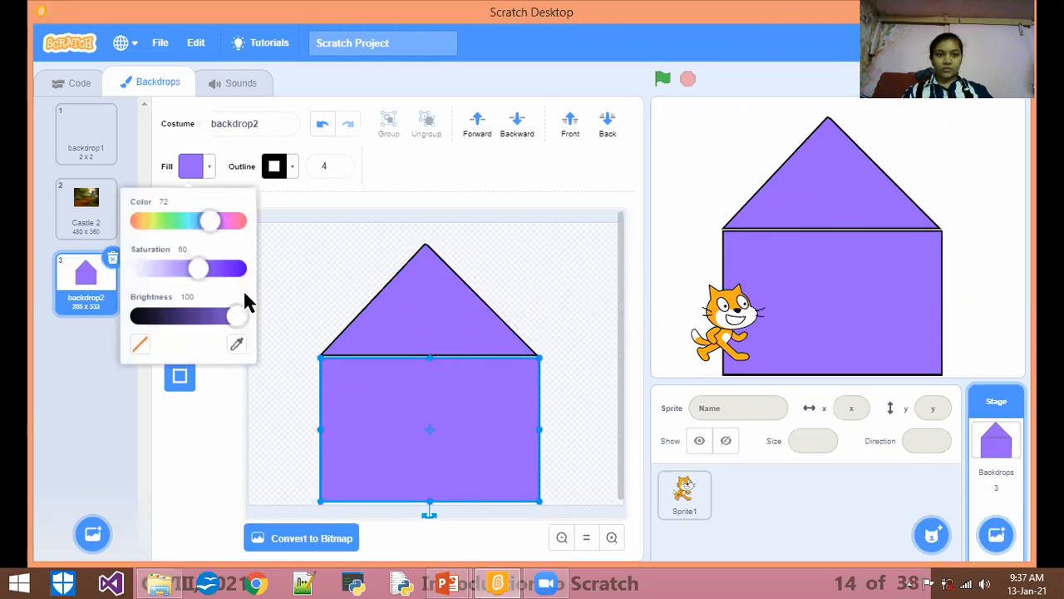
click(227, 221)
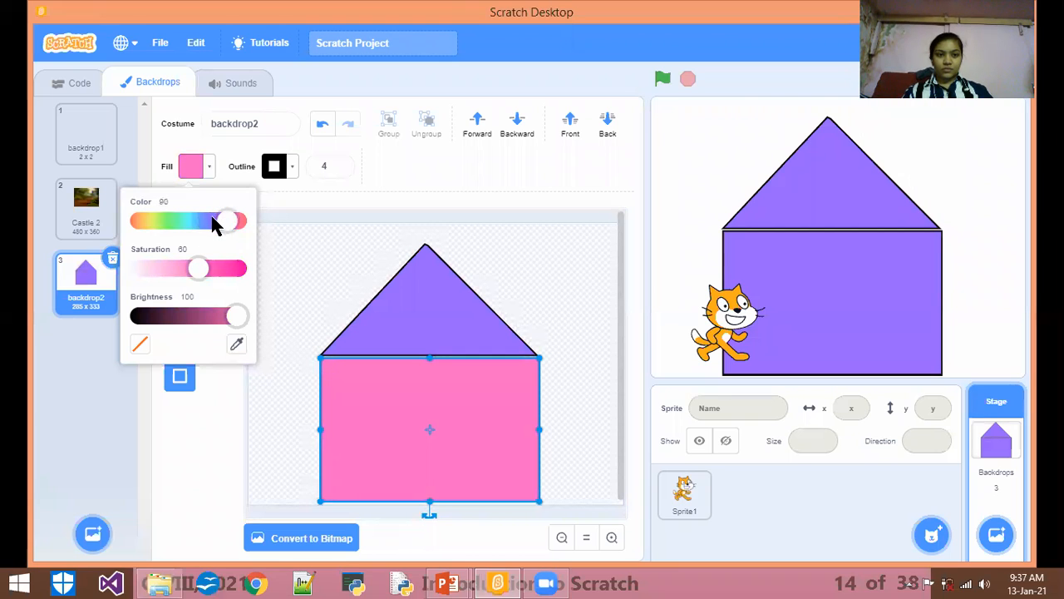
mouse_move(209, 225)
mouse_down()
mouse_move(136, 221)
mouse_move(230, 225)
mouse_up()
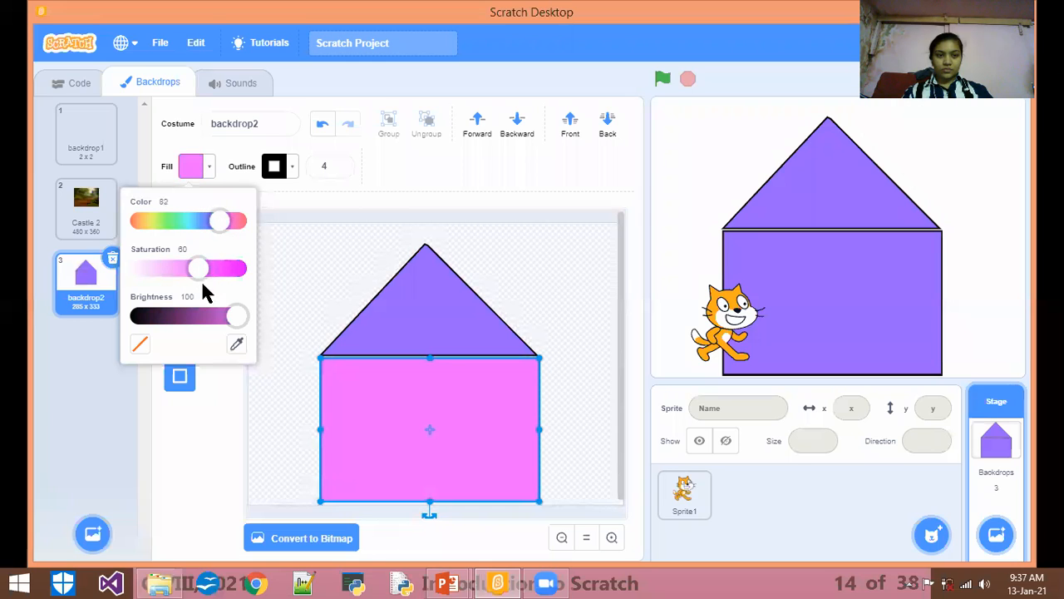
mouse_move(204, 278)
mouse_down()
mouse_move(239, 279)
mouse_move(215, 268)
mouse_up()
drag(219, 223, 256, 233)
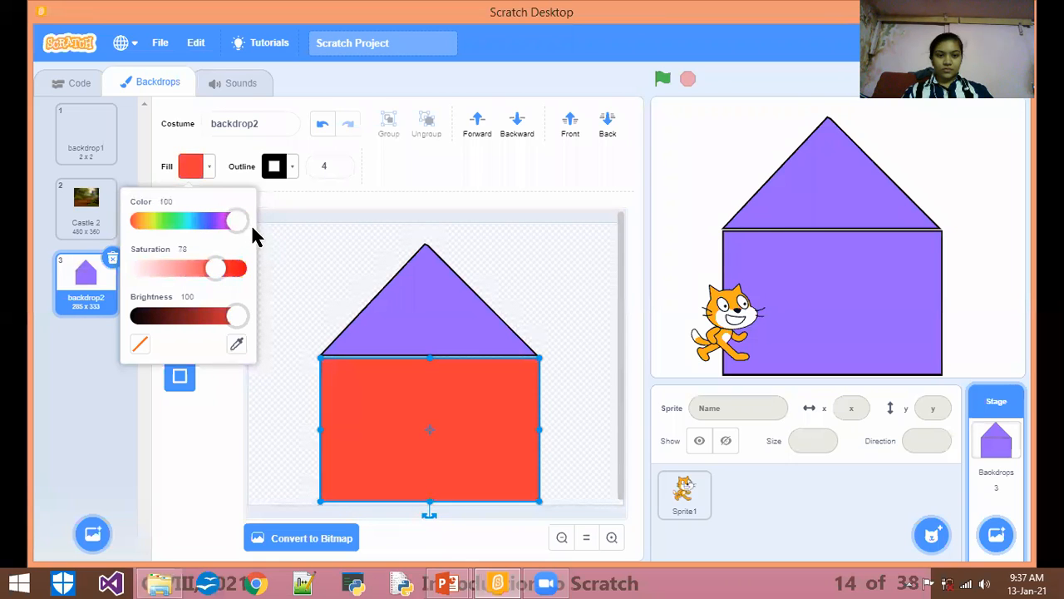
click(408, 305)
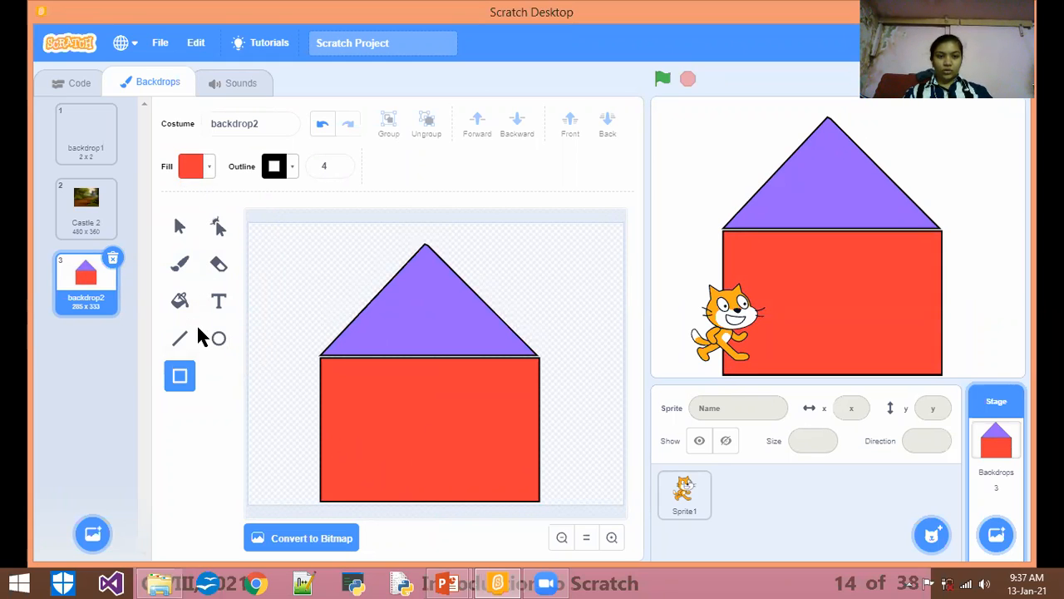
- Draw a double door with open leaves at the bottom middle of the red wall using the Line tool
click(180, 338)
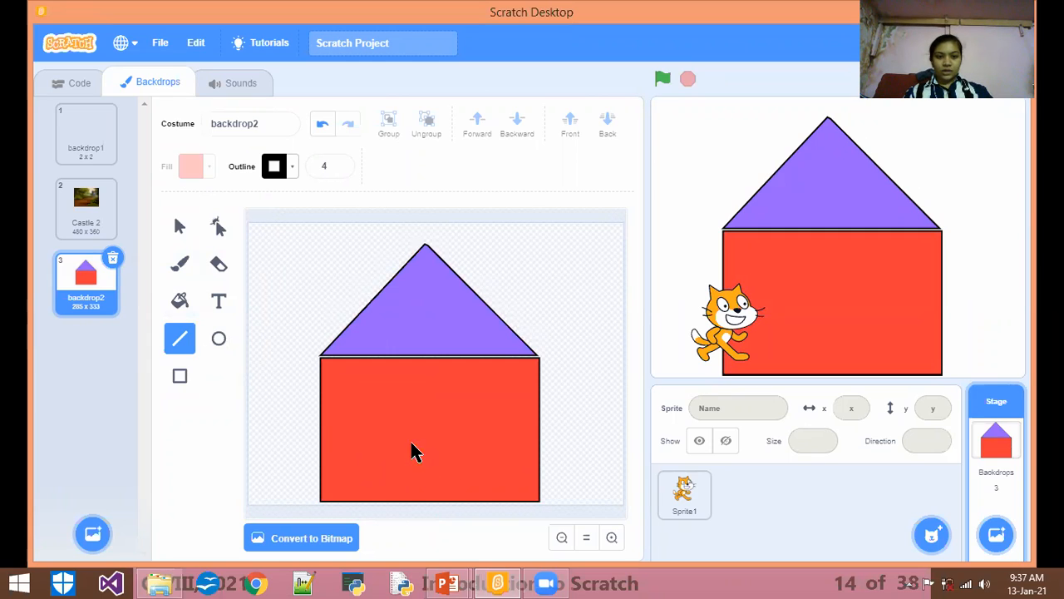
drag(390, 430, 390, 445)
drag(390, 505, 392, 499)
mouse_move(391, 430)
mouse_down()
mouse_move(459, 438)
mouse_move(447, 432)
mouse_move(447, 501)
mouse_up()
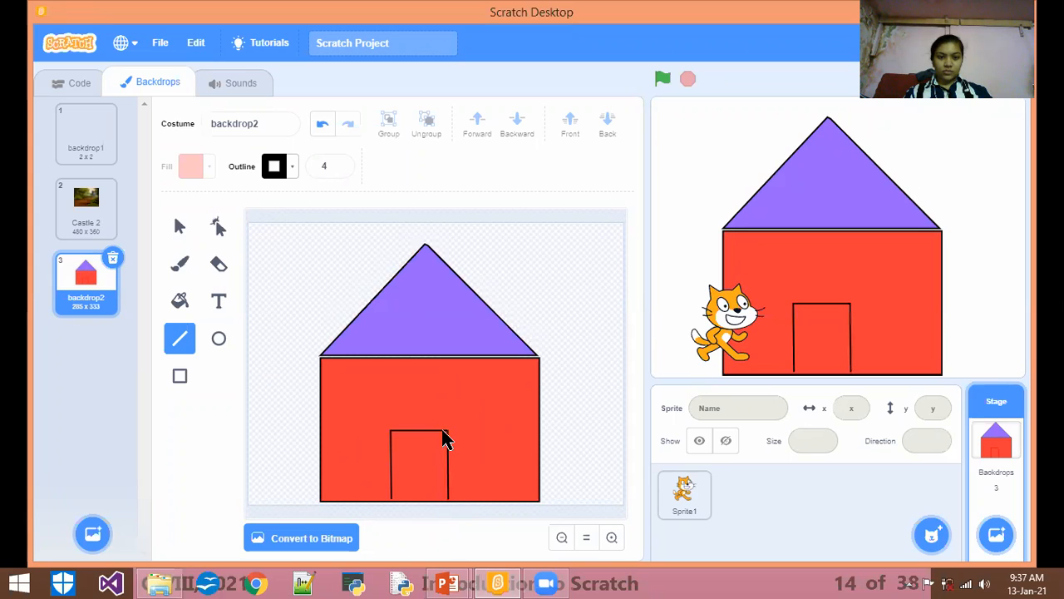
mouse_move(448, 431)
mouse_down()
mouse_move(425, 454)
mouse_move(423, 502)
mouse_up()
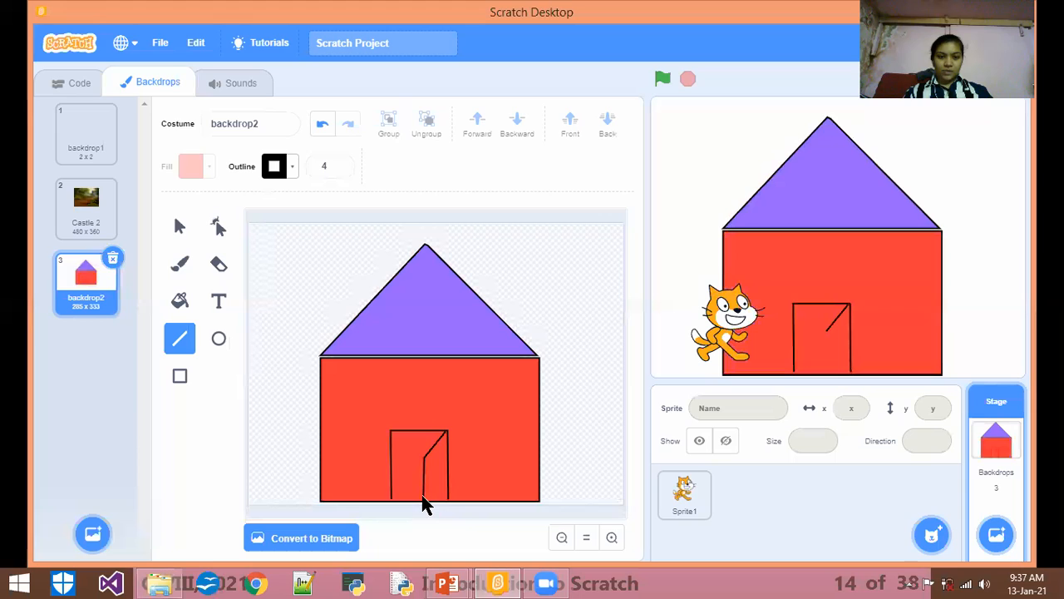
drag(391, 430, 408, 456)
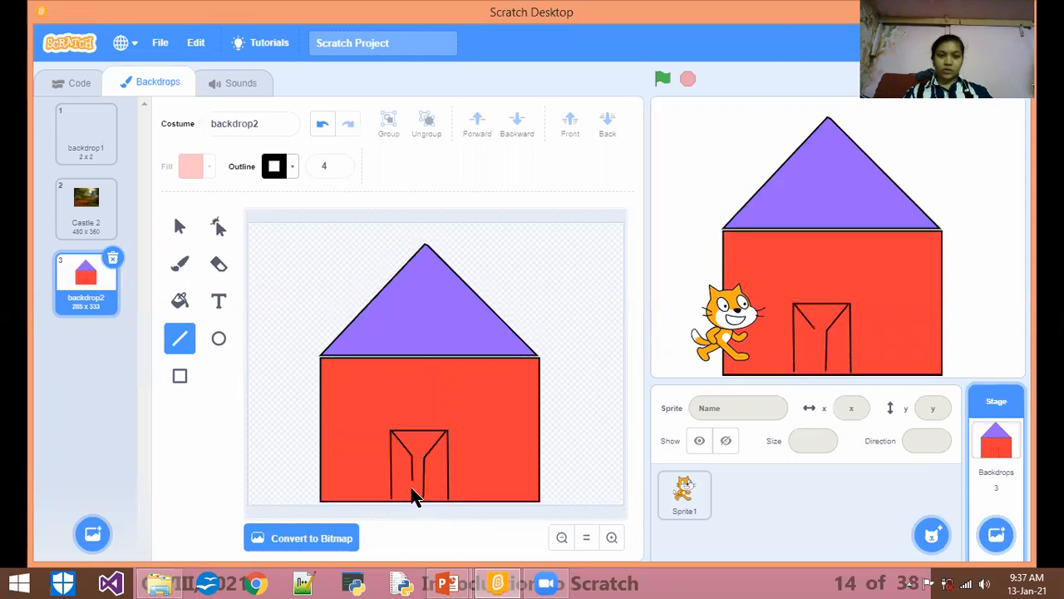
drag(410, 494, 409, 499)
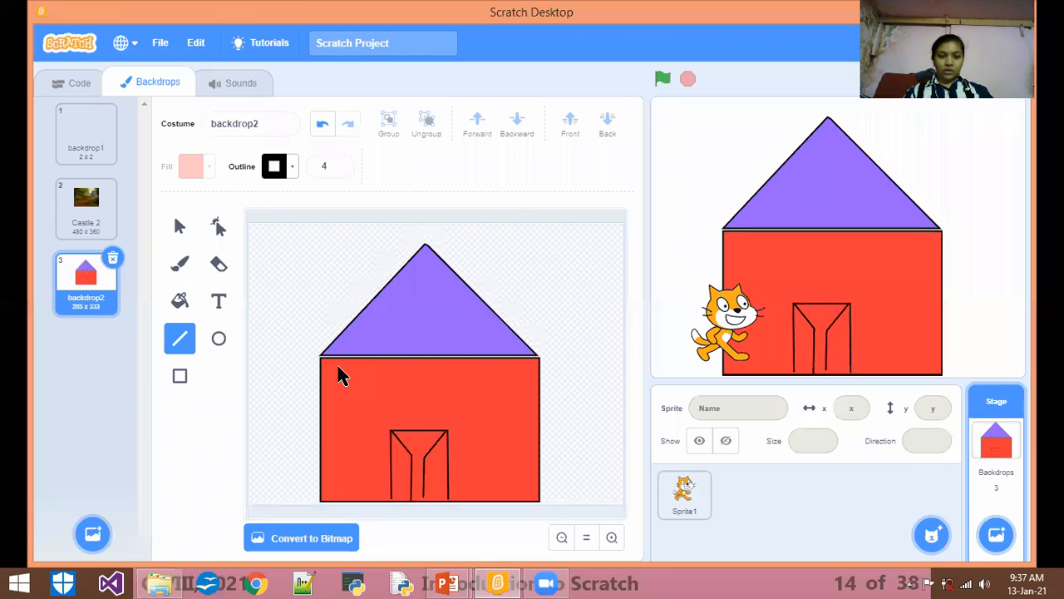
- Draw a square window with crossed bars in the upper-left corner of the red wall
mouse_move(337, 367)
mouse_down()
mouse_move(338, 406)
mouse_move(381, 404)
mouse_up()
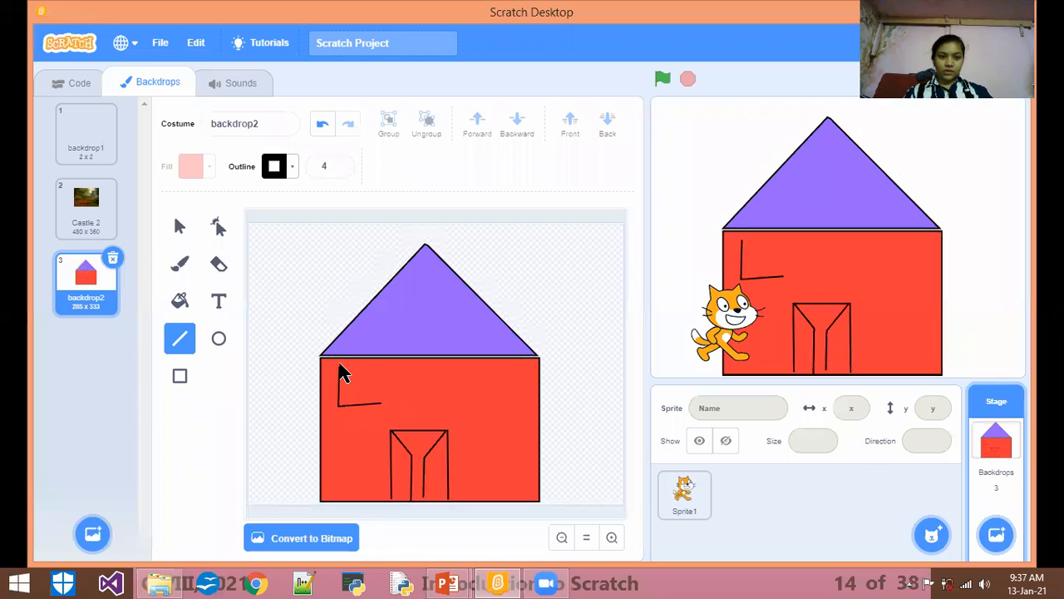
mouse_move(338, 365)
mouse_down()
mouse_move(381, 370)
mouse_move(379, 404)
mouse_up()
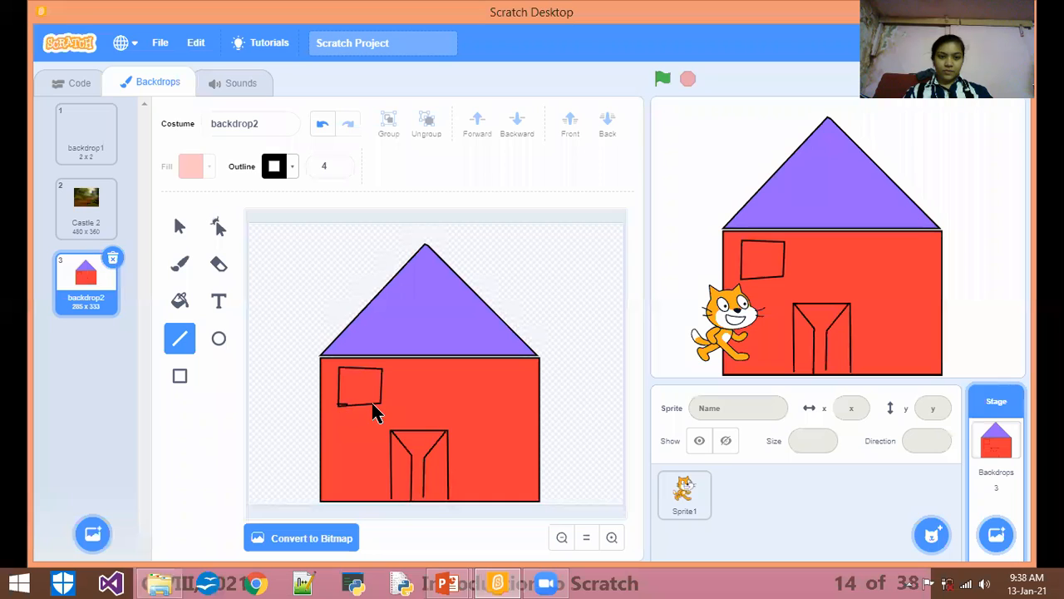
mouse_move(360, 367)
mouse_down()
mouse_move(361, 404)
mouse_move(384, 387)
mouse_up()
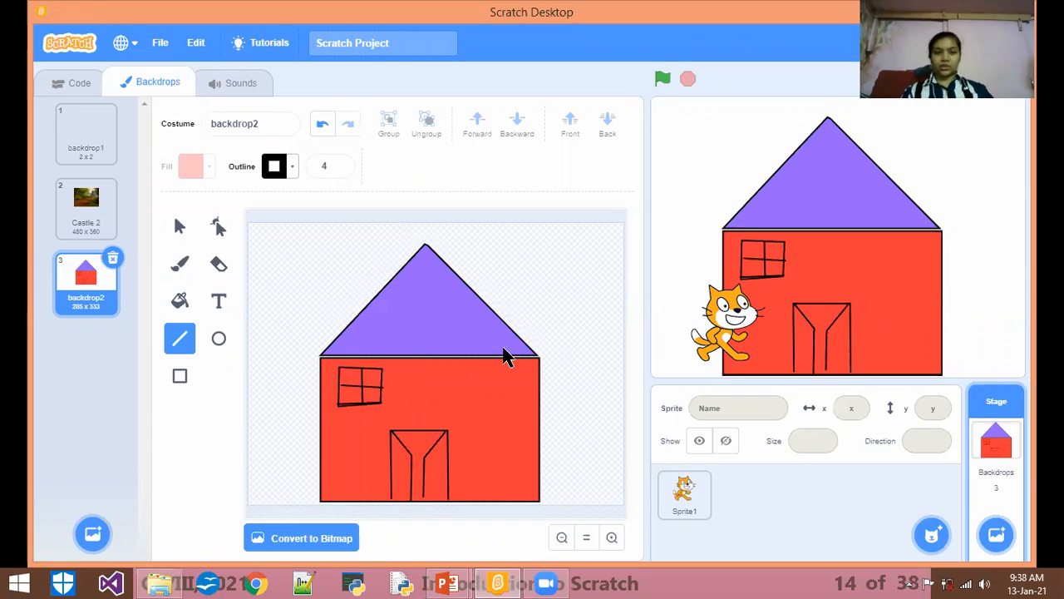
- Add a random backdrop with the Surprise option
click(997, 535)
click(78, 43)
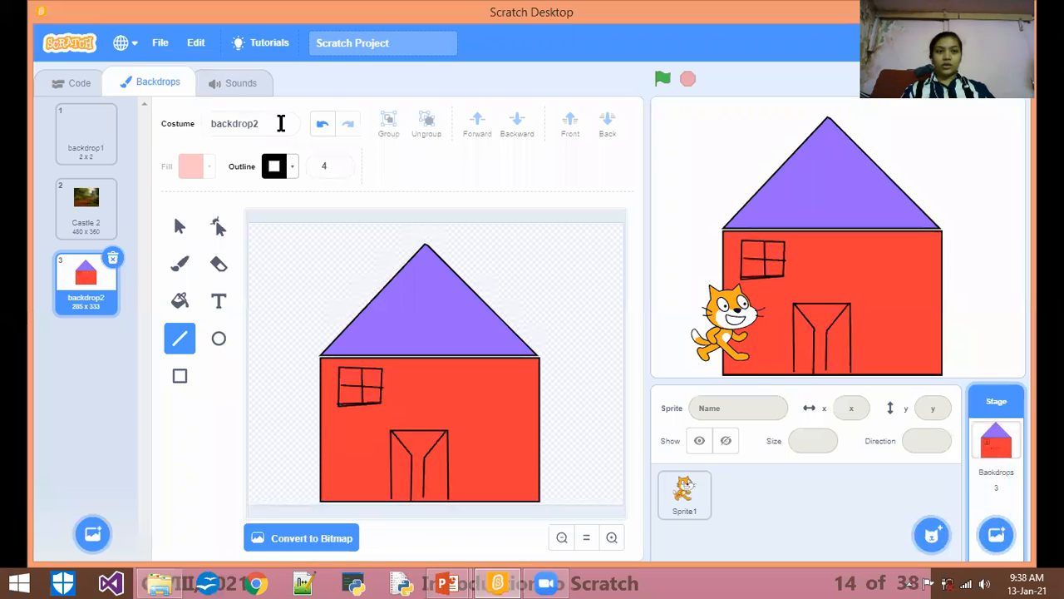
mouse_move(997, 535)
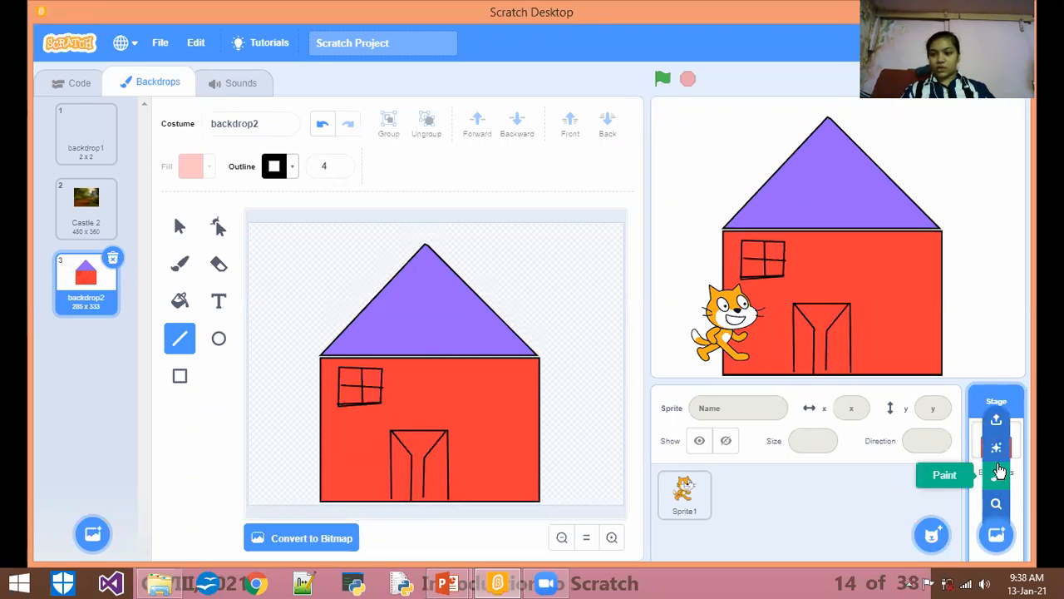
click(997, 449)
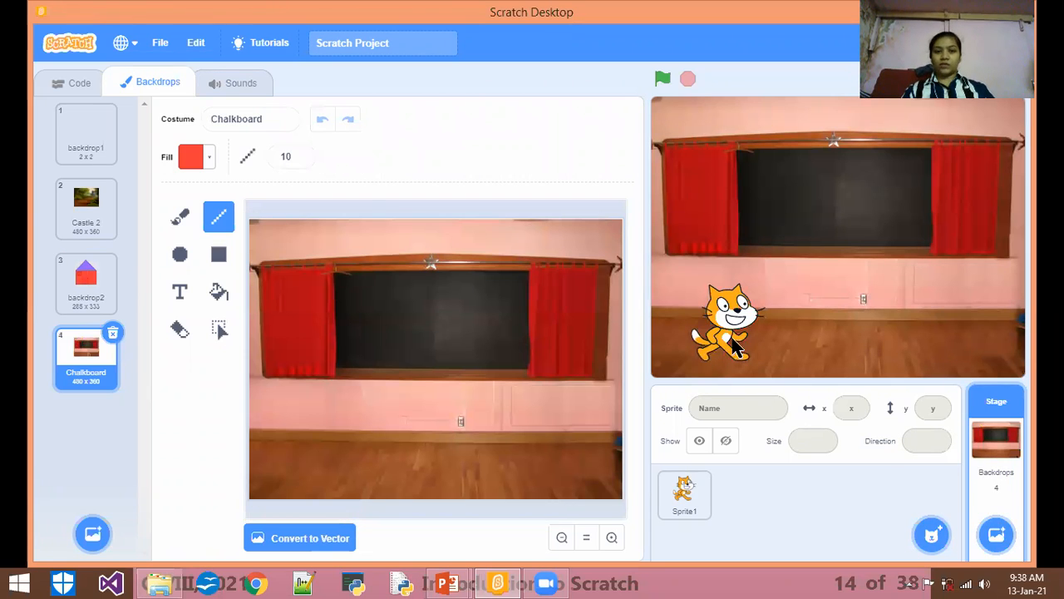
- Upload the image flat-nature-background_1308-20252.jpg from the Desktop as a new stage backdrop
click(88, 90)
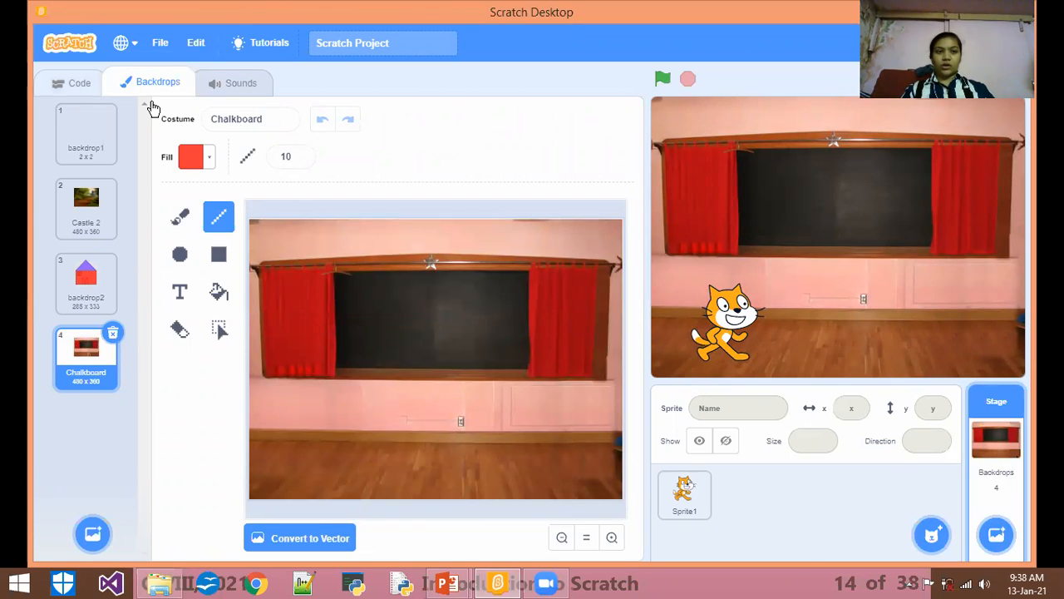
mouse_move(996, 533)
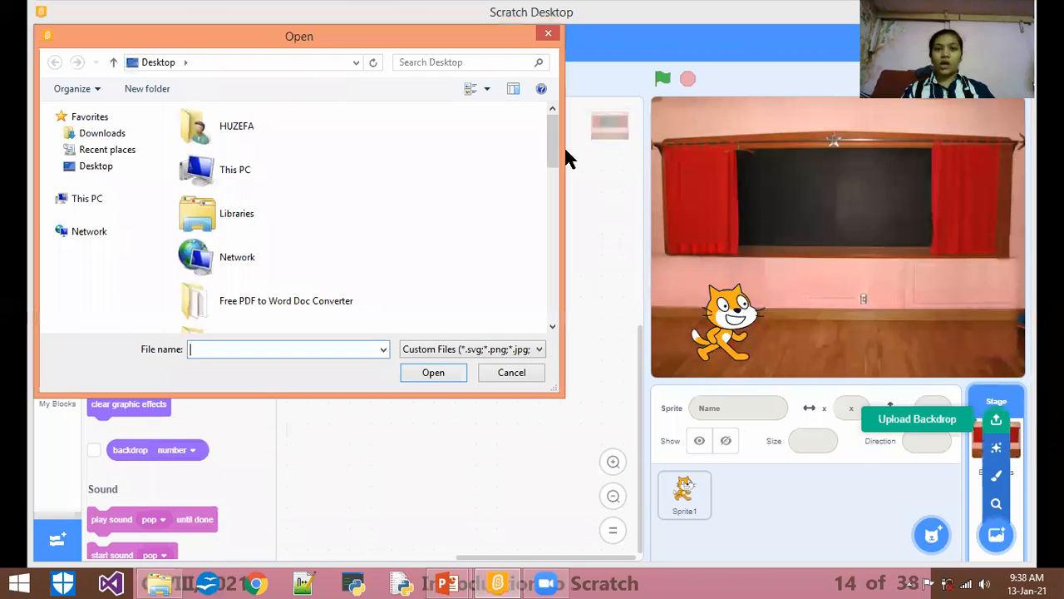
drag(554, 158, 579, 295)
click(246, 234)
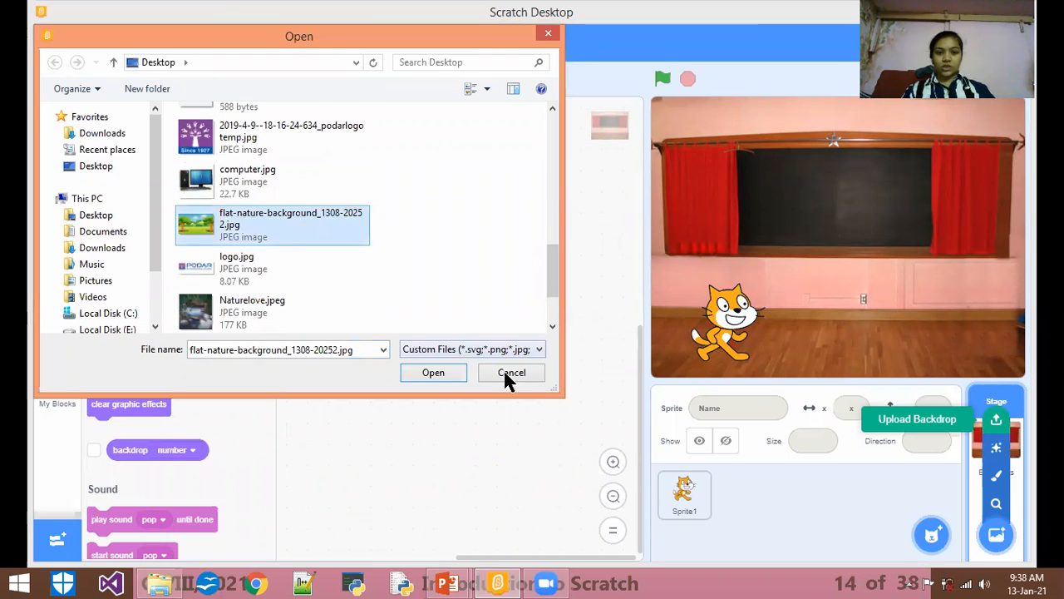
click(442, 372)
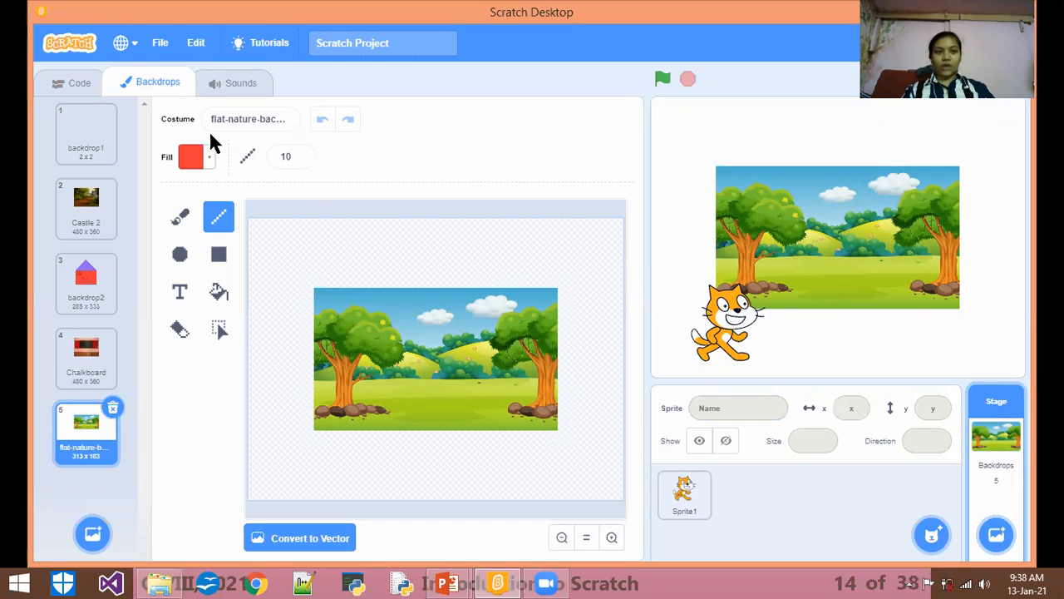
- Add a random sprite with the Surprise option and move it to about x 92, y -21 on the stage
click(69, 85)
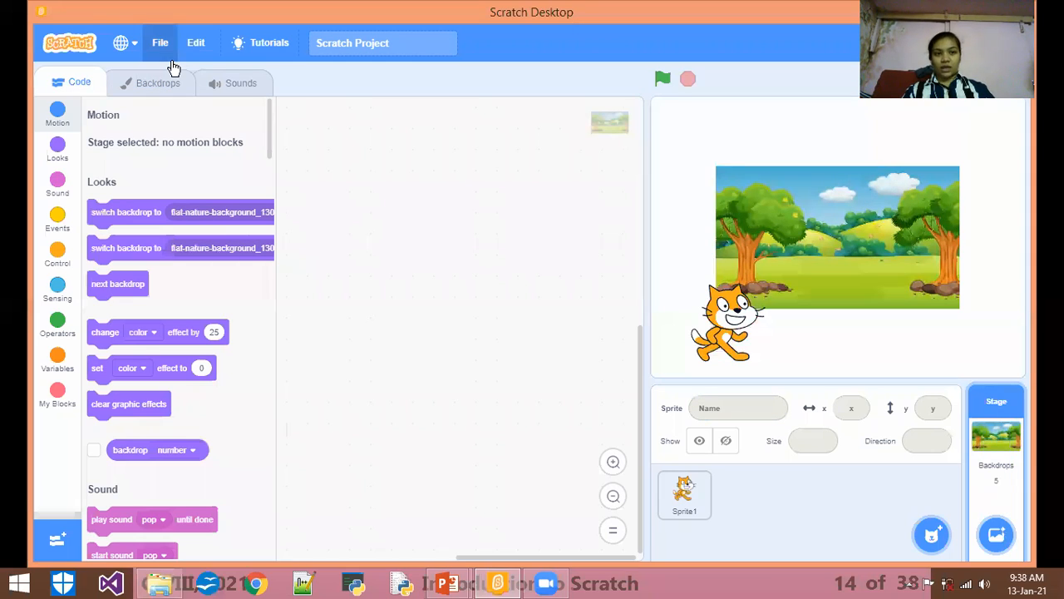
mouse_move(930, 532)
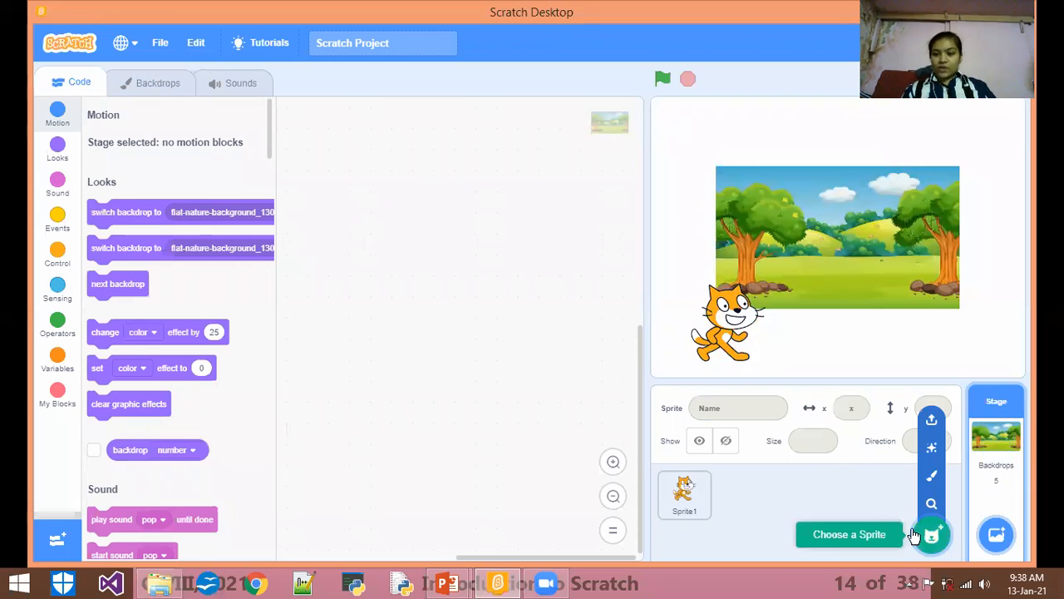
click(929, 445)
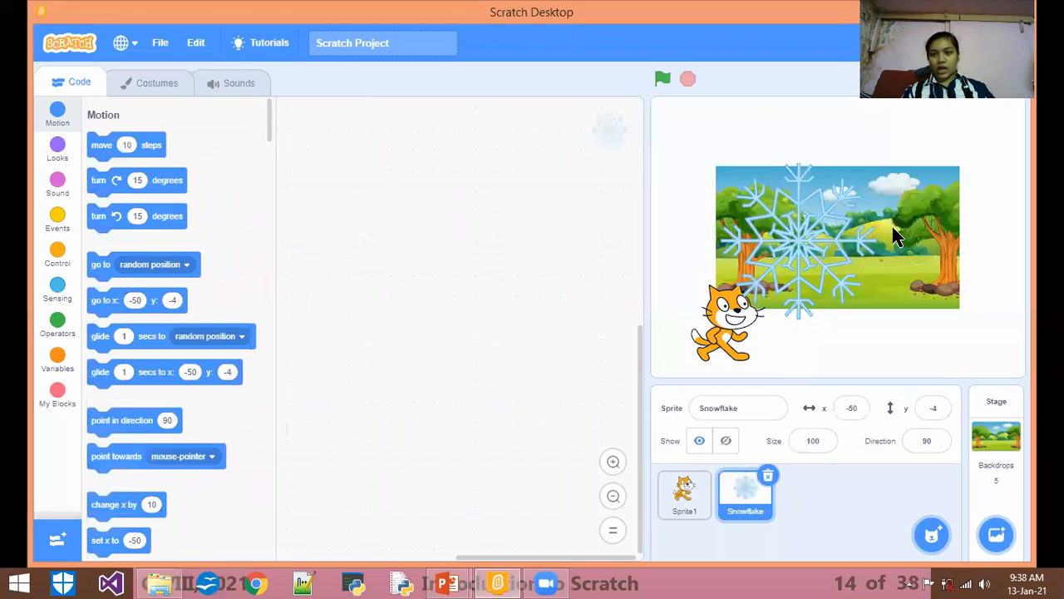
drag(805, 241, 917, 253)
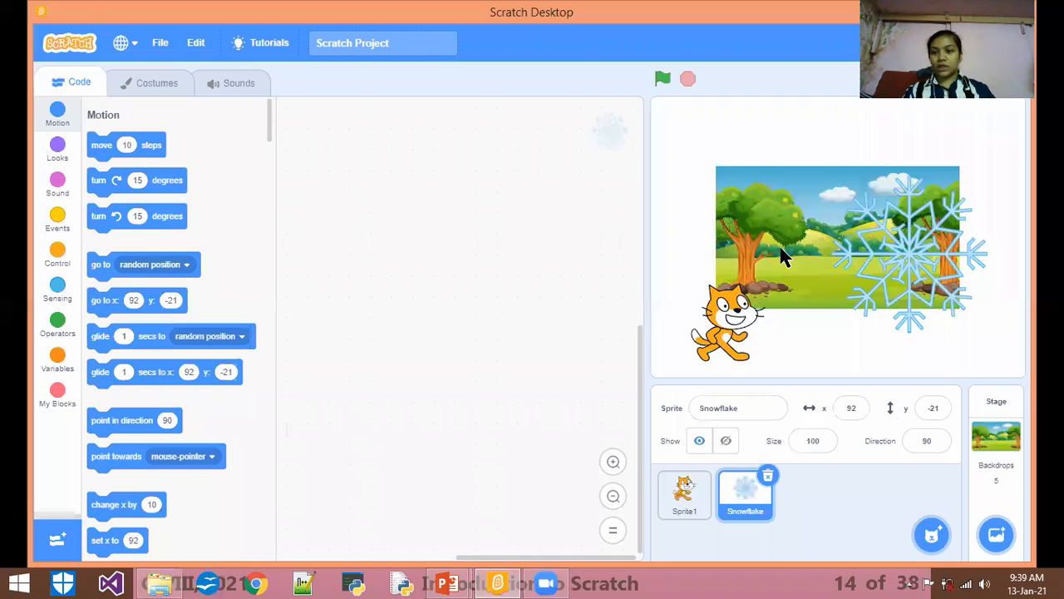
key(alt+Tab)
key(Right)
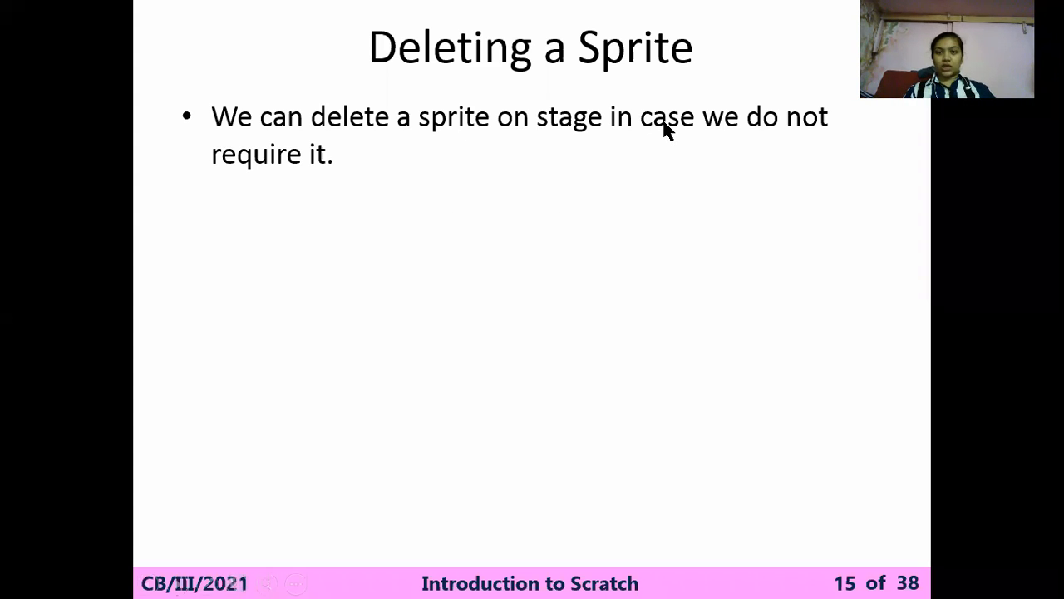
click(666, 129)
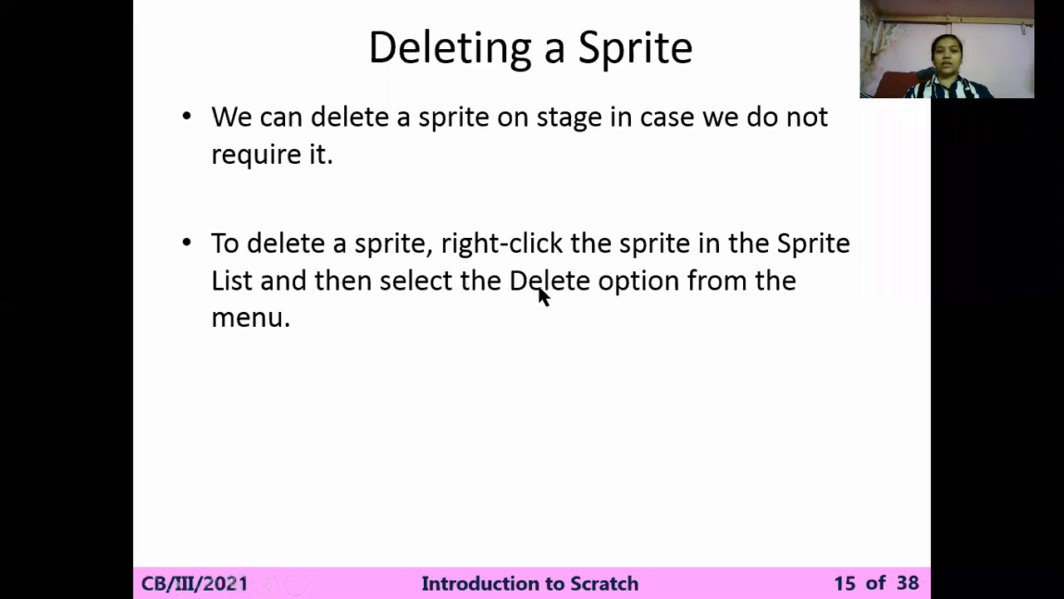
click(364, 301)
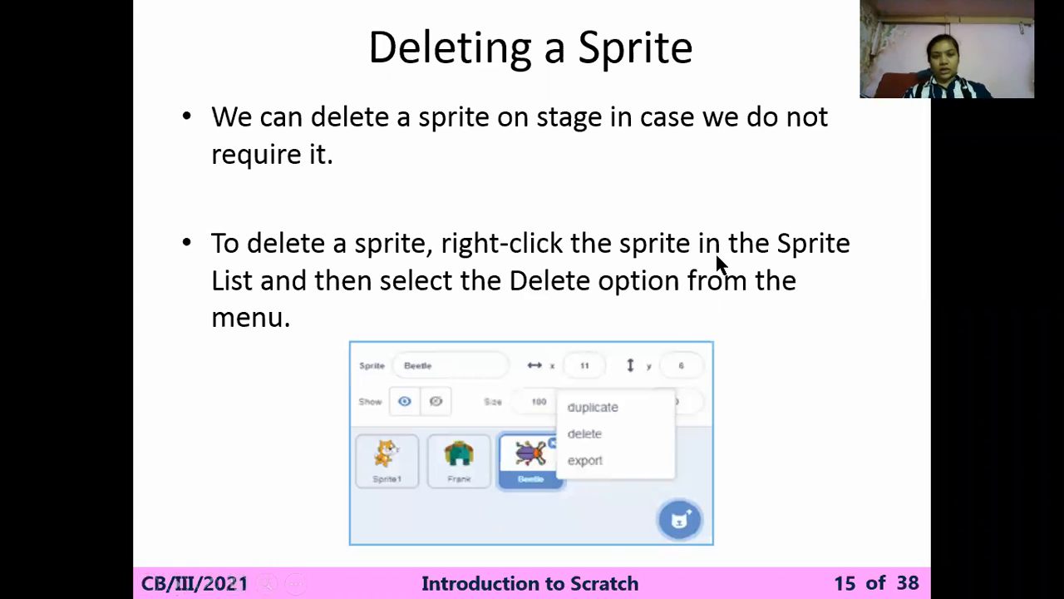
key(alt+Tab)
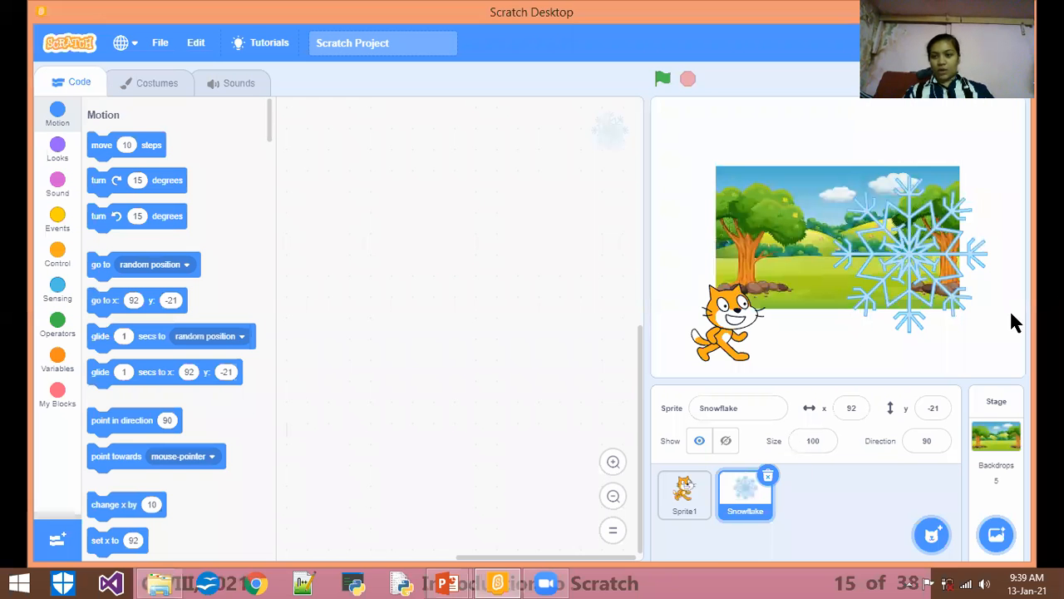
- Add another surprise sprite and delete it from the sprite list
mouse_move(952, 536)
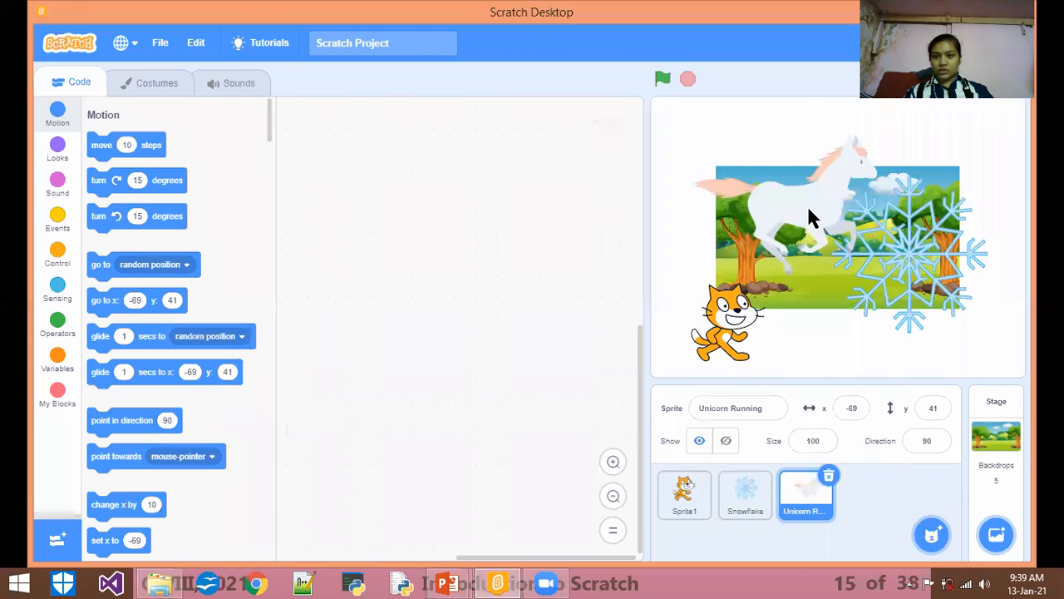
right_click(801, 499)
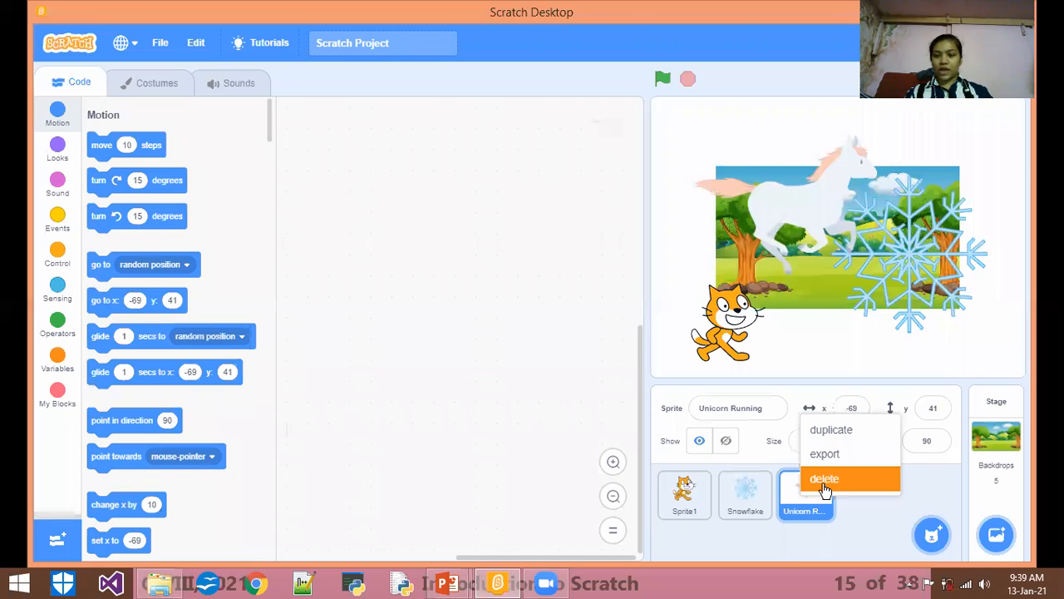
click(822, 479)
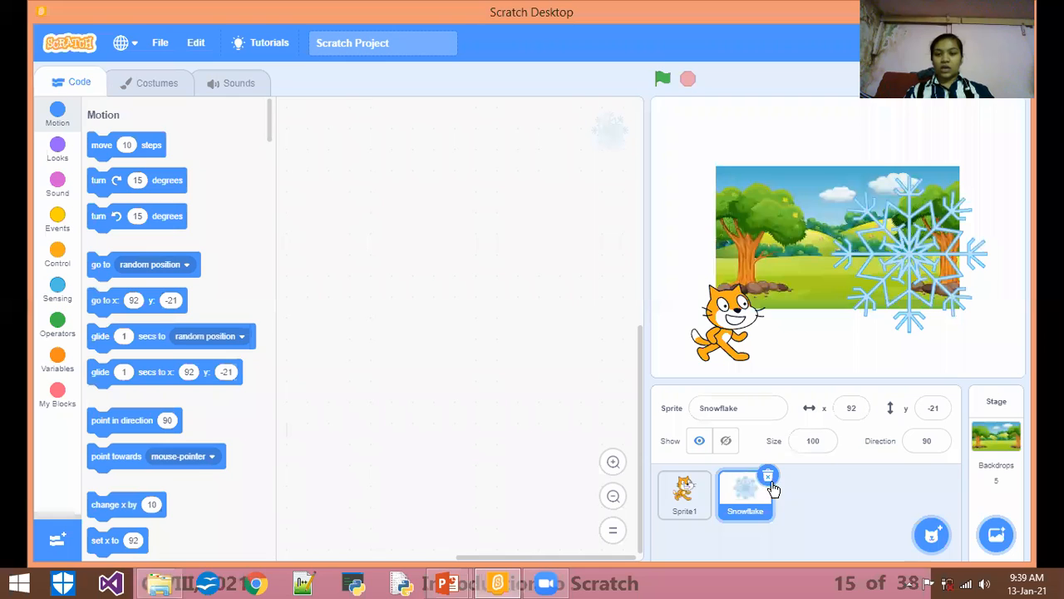
- Delete the Snowflake sprite, keeping only the cat sprite in the project
click(703, 484)
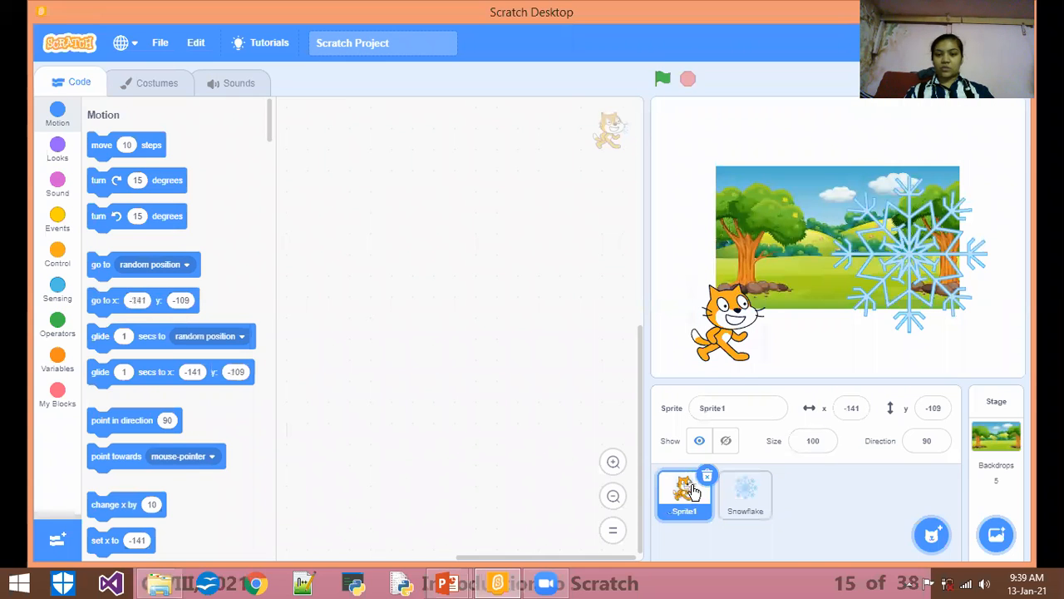
click(739, 502)
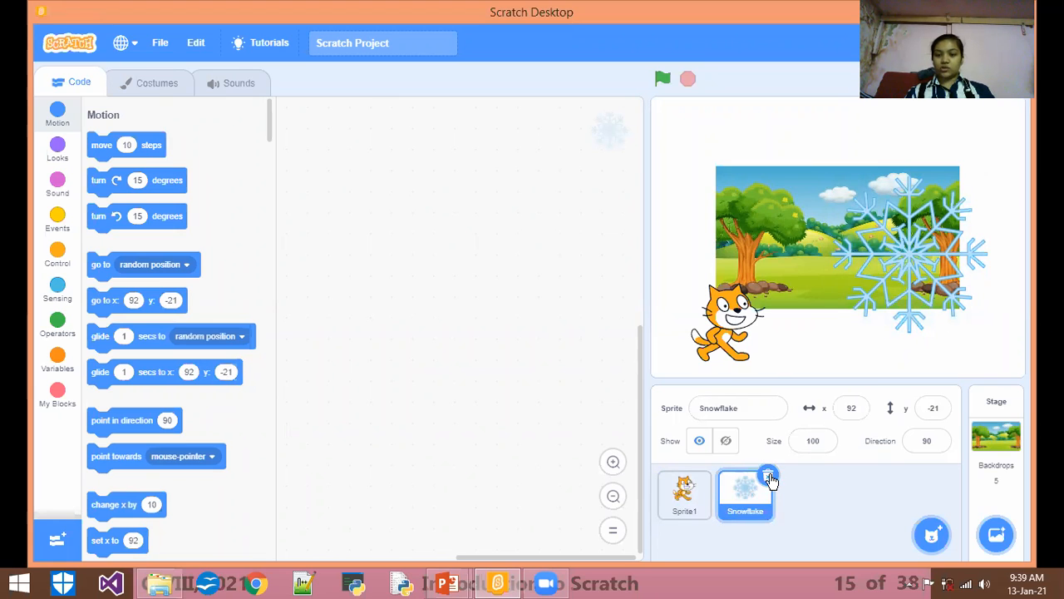
click(770, 477)
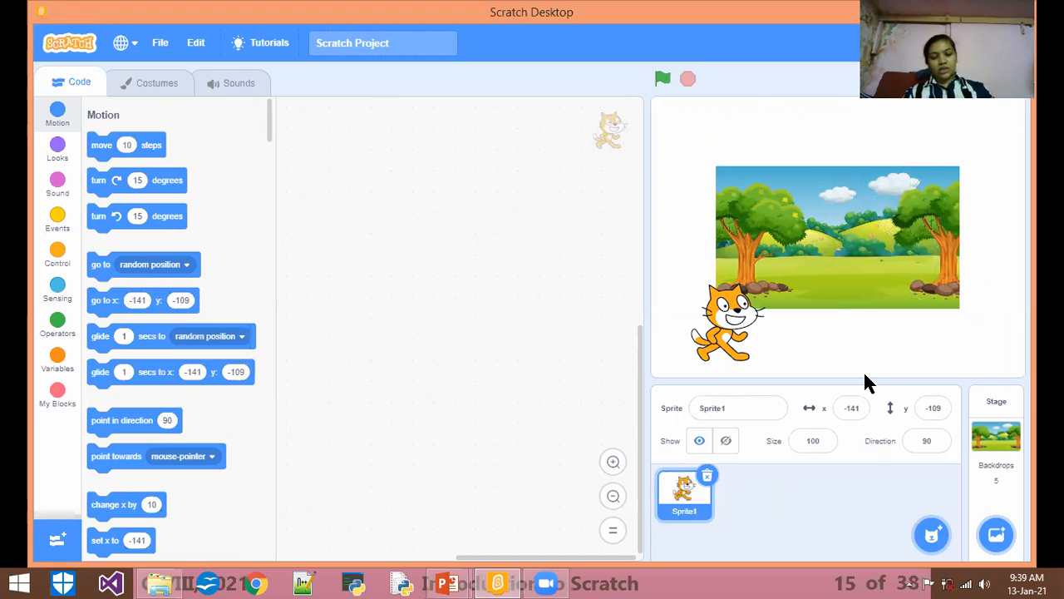
key(alt+Tab)
key(Right)
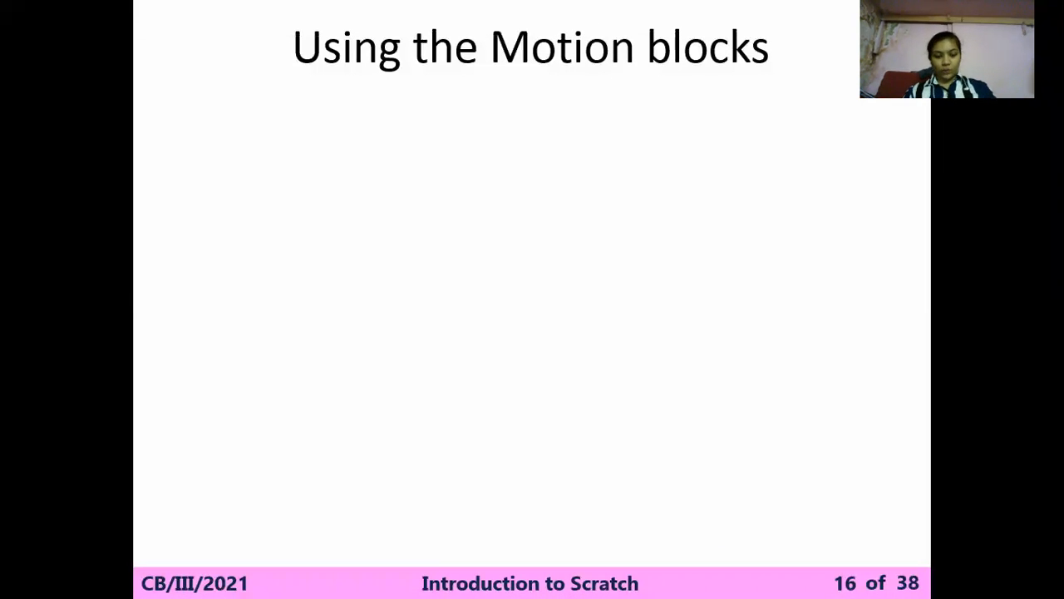
key(Right)
key(Right)
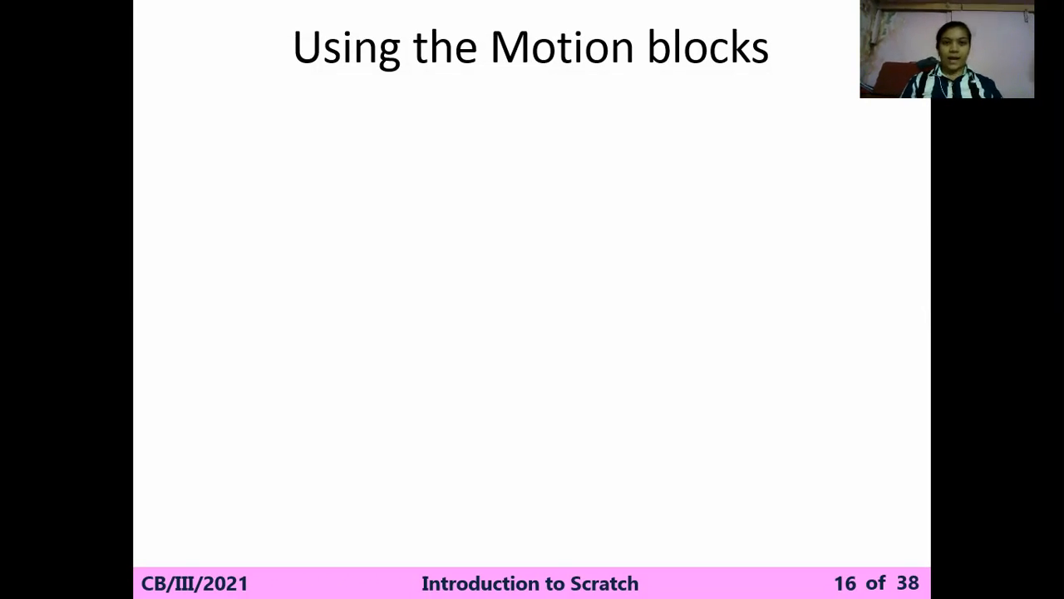
key(alt+Tab)
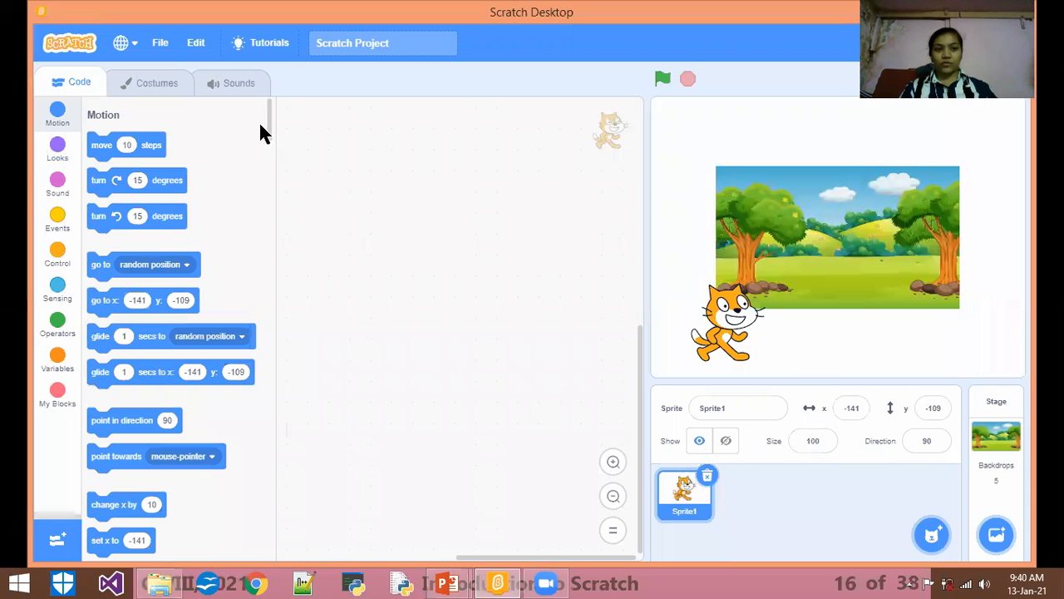
scroll(264, 152, down, 2)
scroll(266, 158, down, 10)
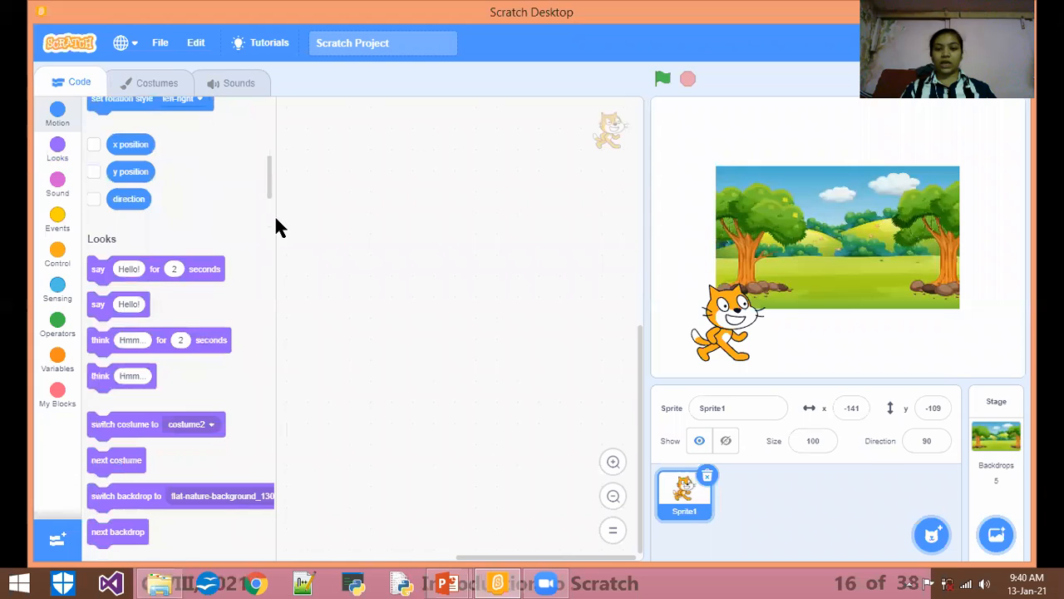
drag(282, 265, 305, 36)
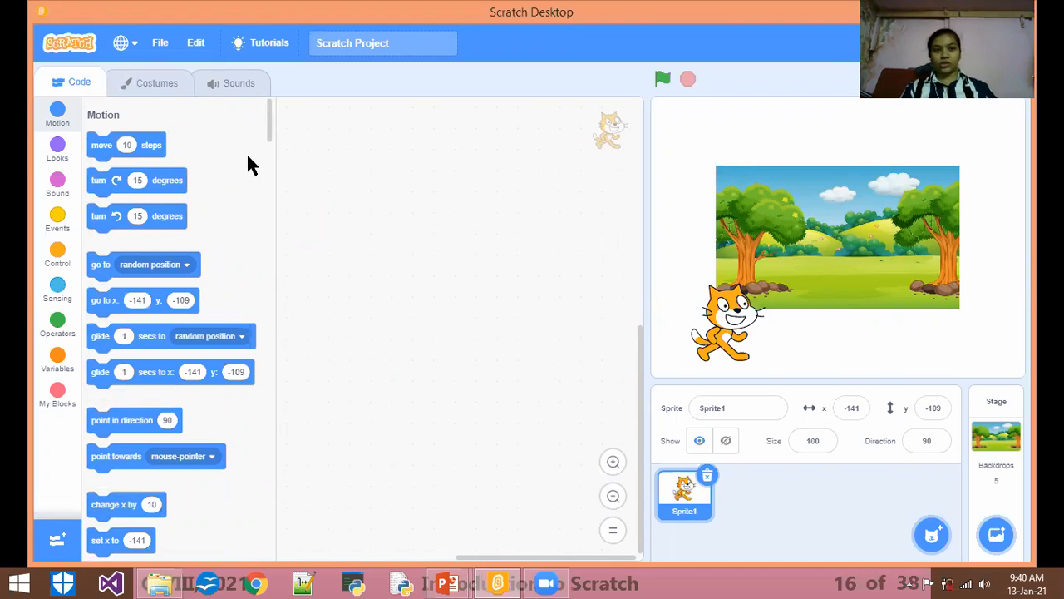
- Delete the stage backdrops backdrop2, flat-nature-background and Chalkboard, keeping backdrop1 and Castle 2
click(143, 82)
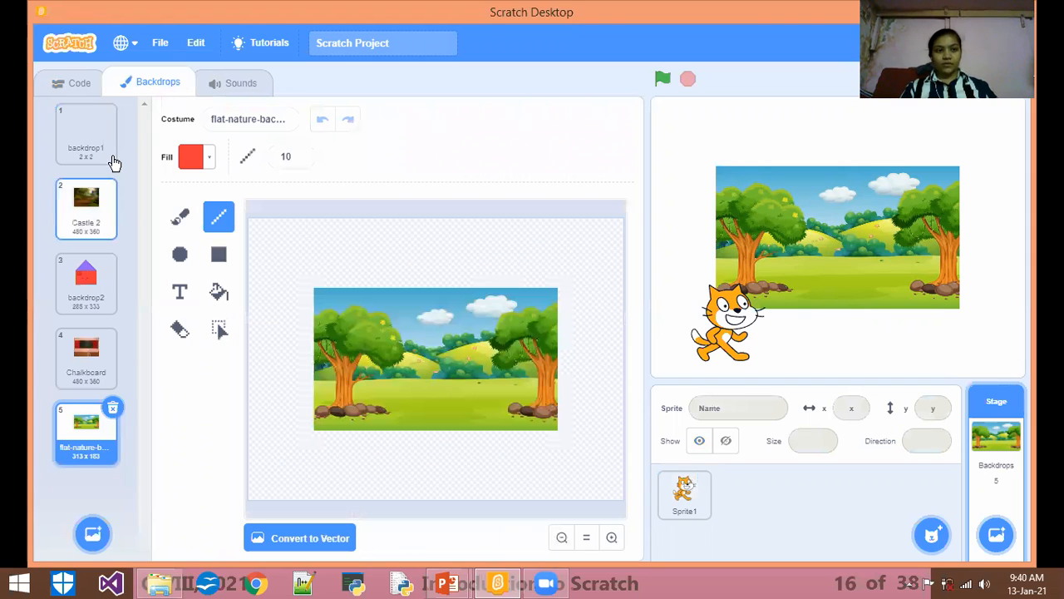
click(92, 283)
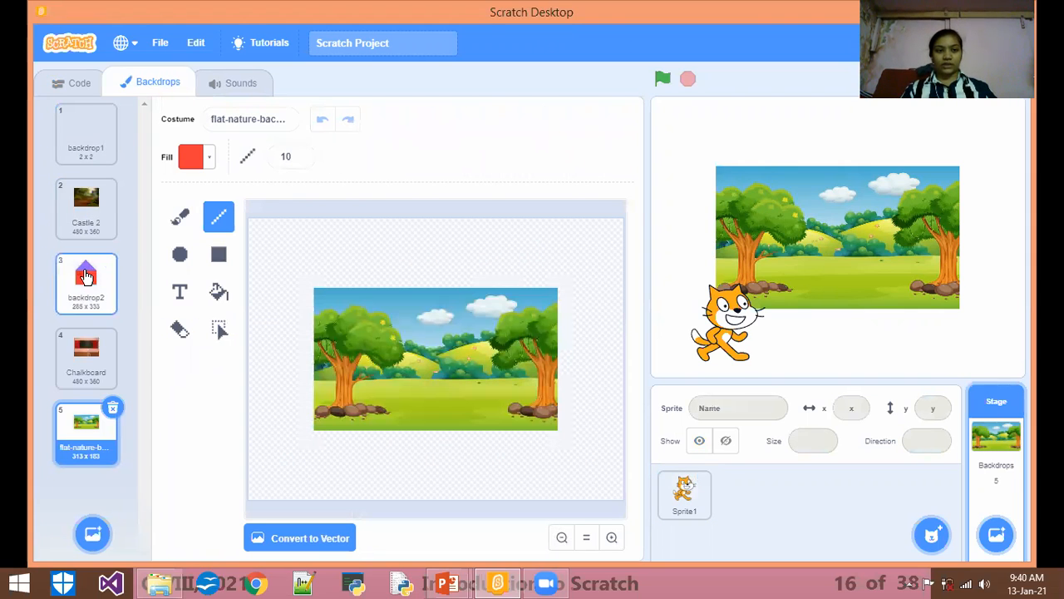
click(114, 260)
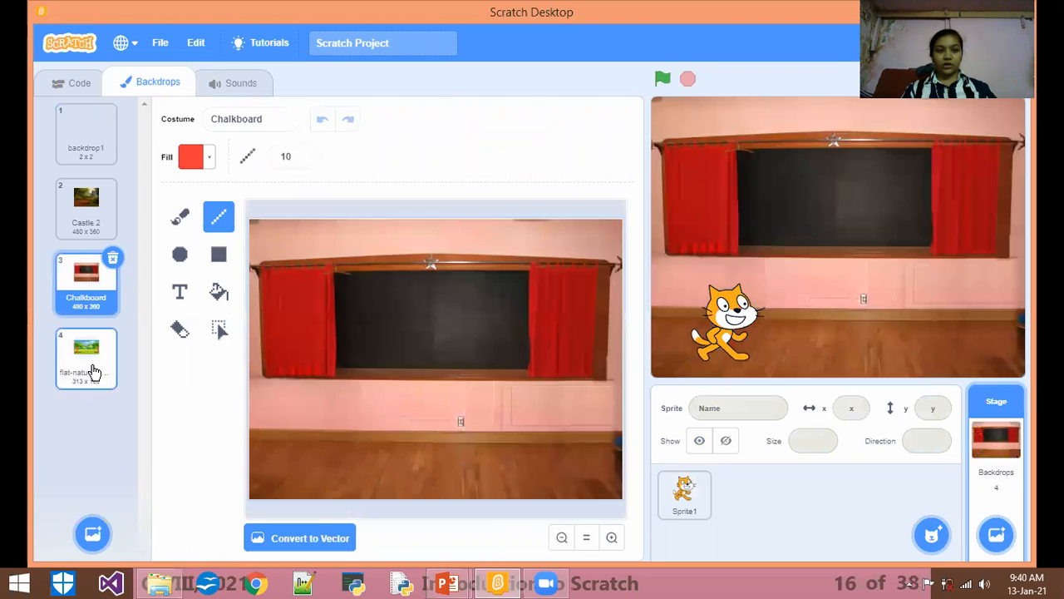
click(91, 373)
click(114, 333)
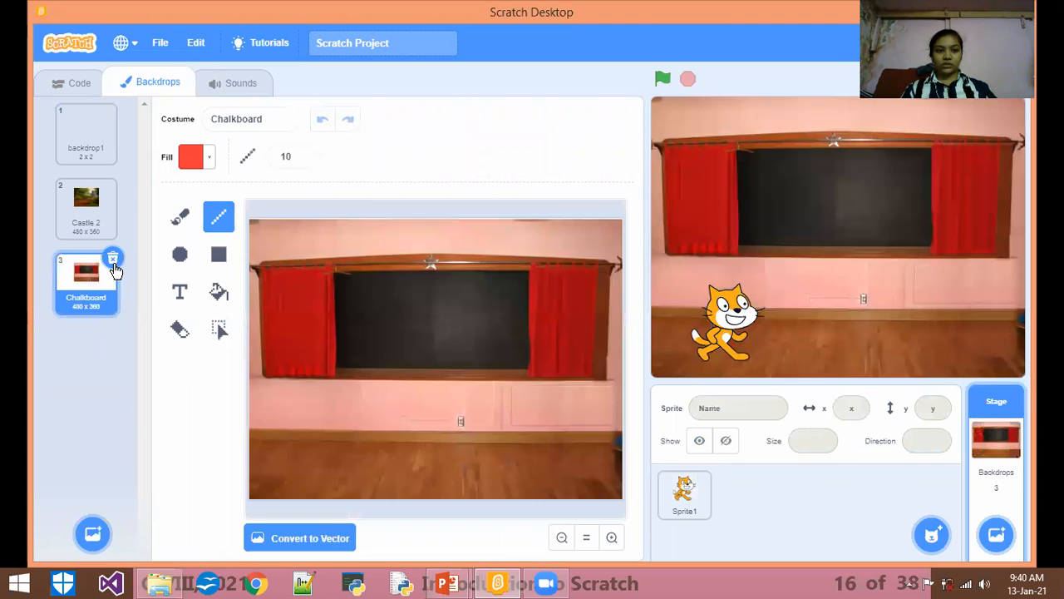
click(113, 259)
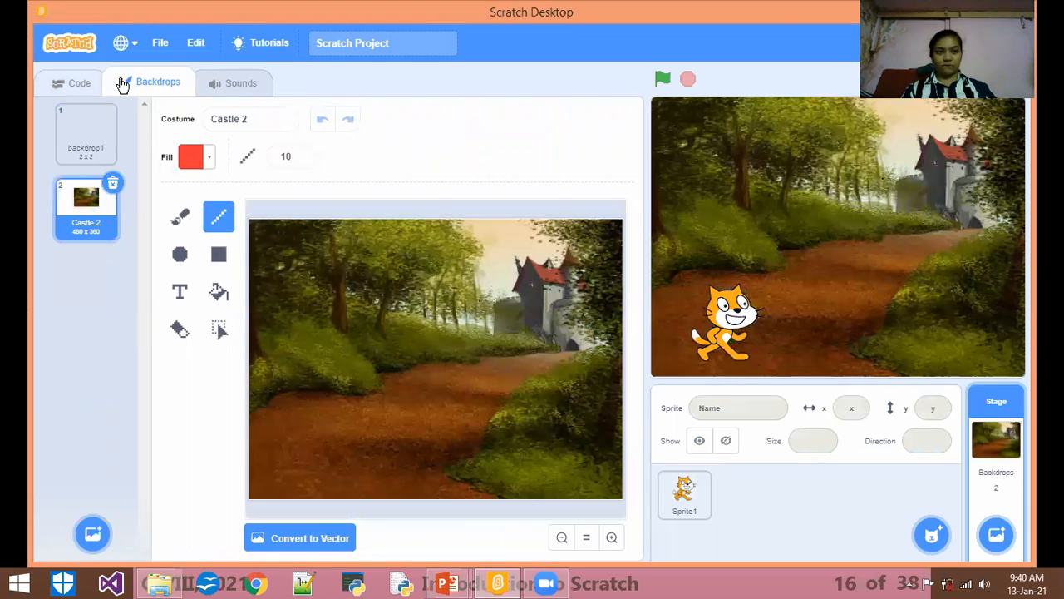
- Select the cat sprite Sprite1 and show its code blocks
click(80, 82)
click(694, 497)
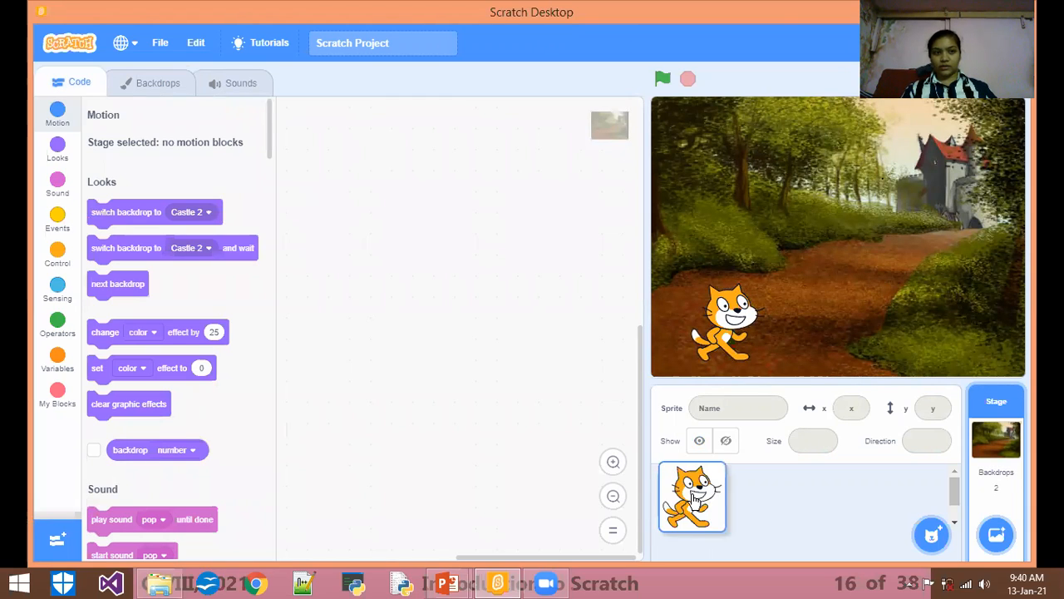
click(673, 500)
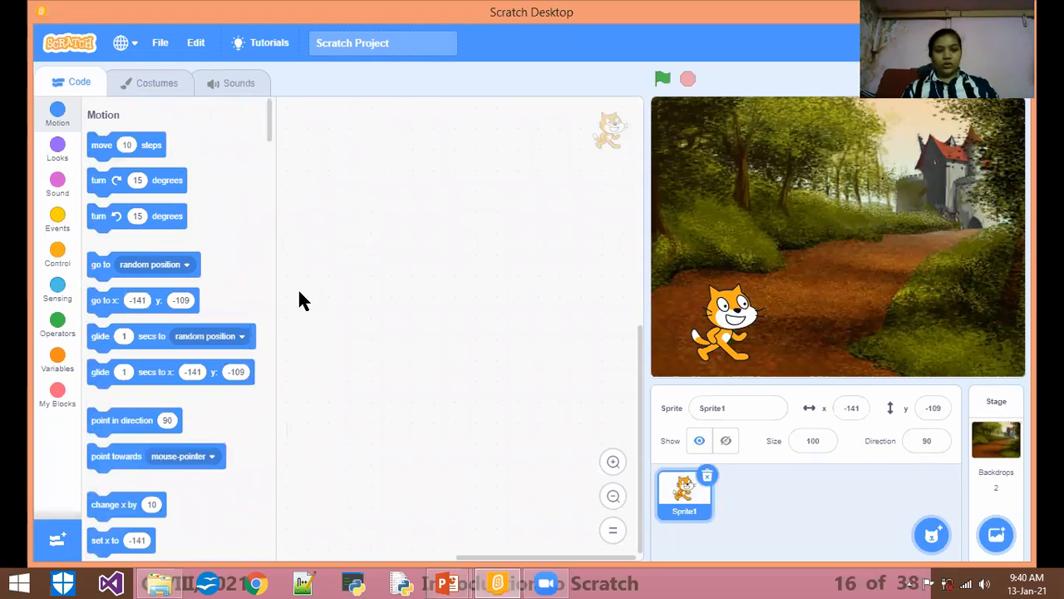
key(alt+Tab)
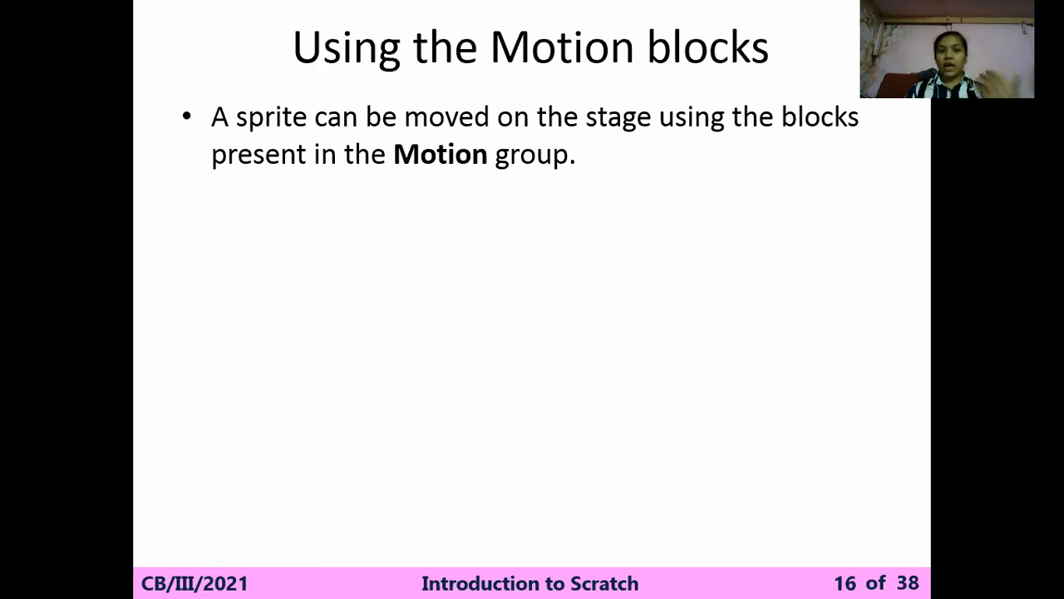
key(Right)
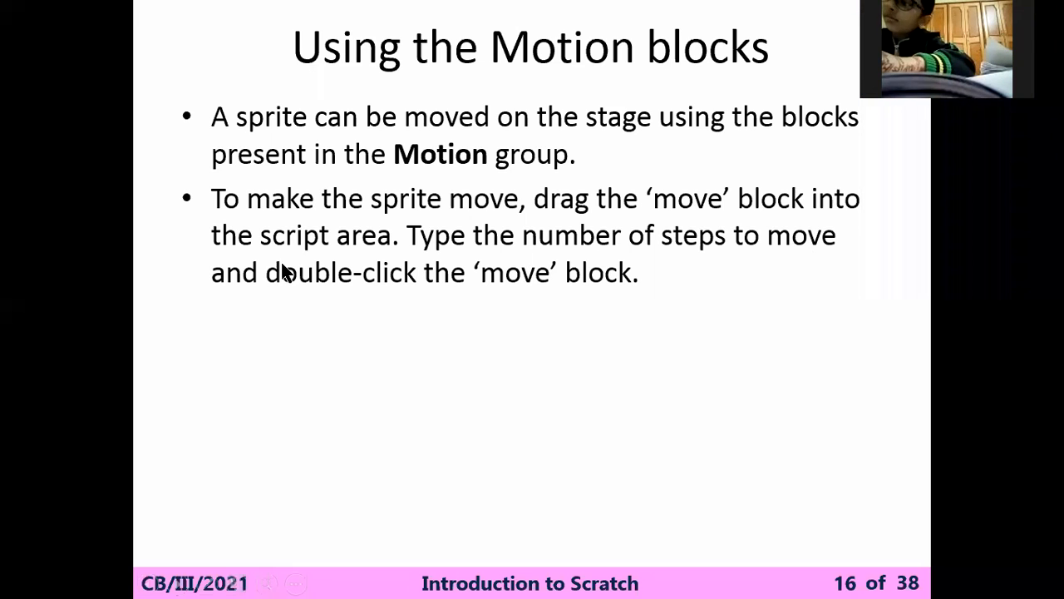
click(539, 289)
key(alt+Tab)
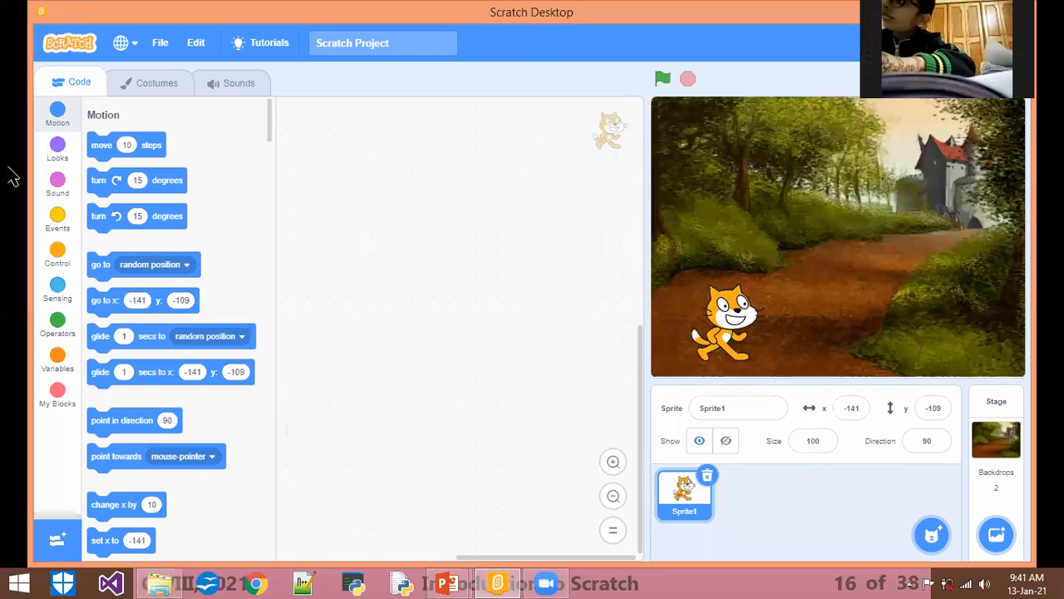
- Place a "move 10 steps" Motion block in the script area of the cat sprite
click(55, 122)
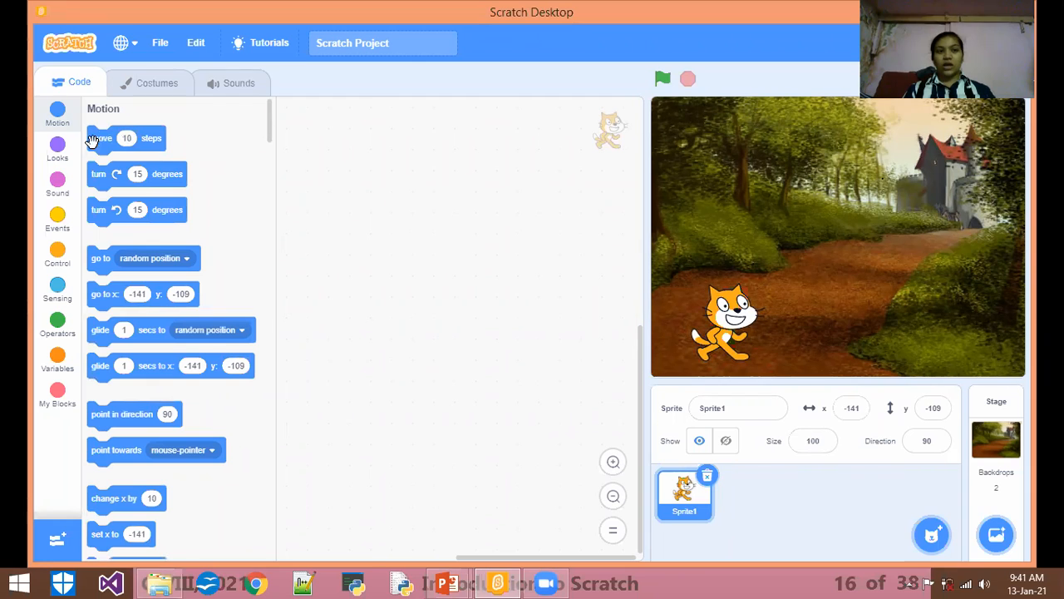
drag(98, 139, 386, 166)
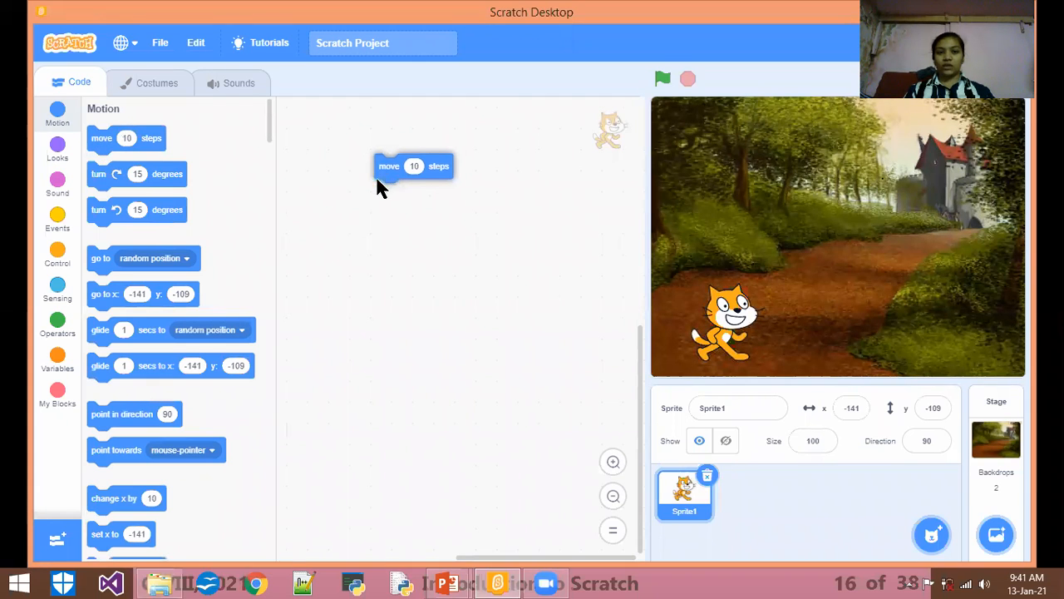
- Enlarge the blocks in the script area and reposition the move block in its upper part
click(612, 462)
click(613, 462)
click(611, 464)
drag(520, 115, 388, 293)
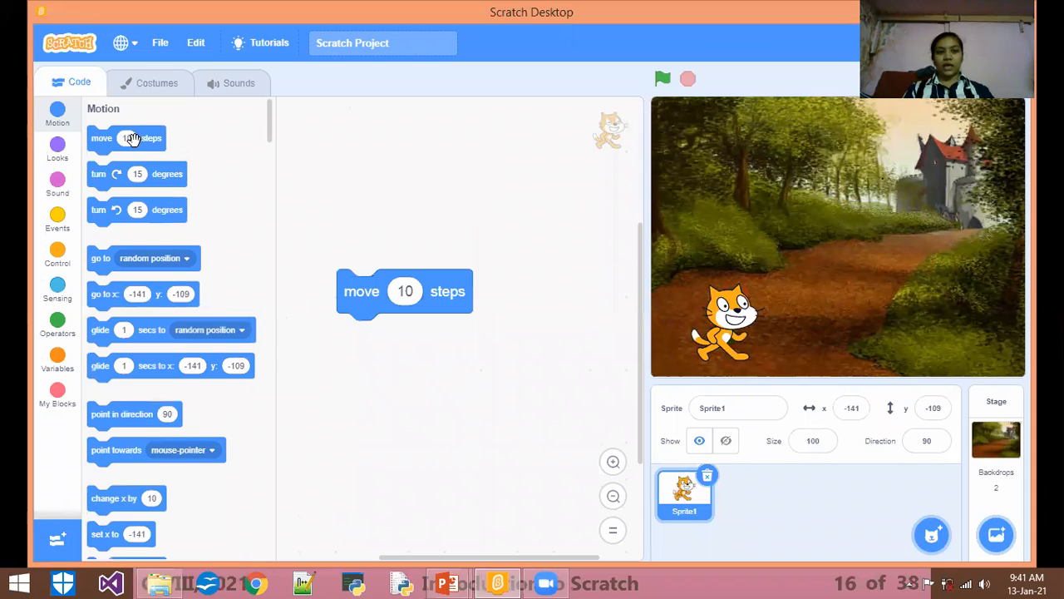
mouse_move(424, 174)
mouse_down()
mouse_move(458, 186)
mouse_move(428, 182)
mouse_up()
right_click(455, 175)
click(497, 222)
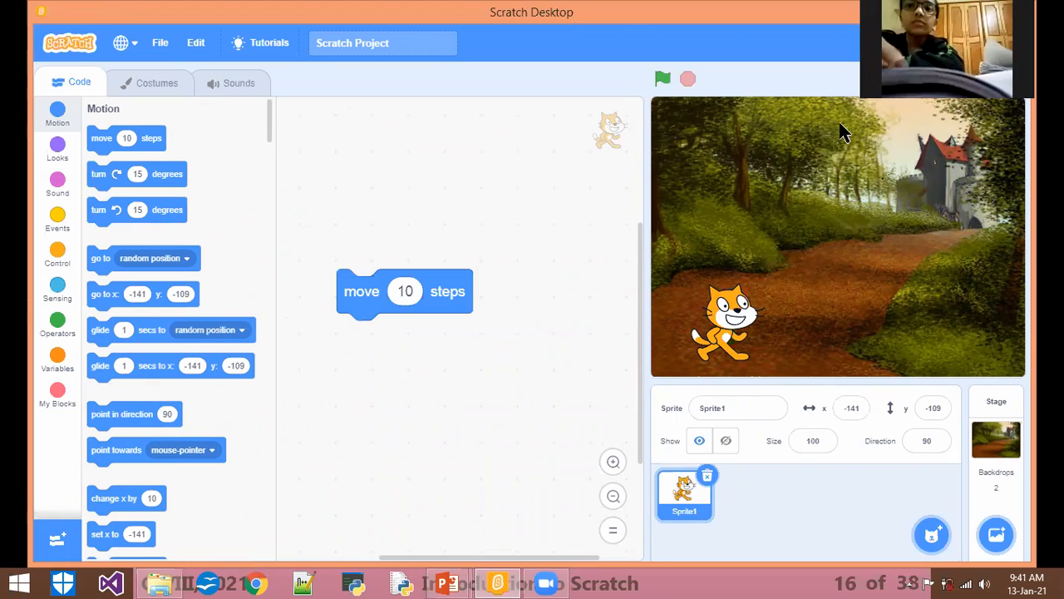
drag(363, 298, 366, 211)
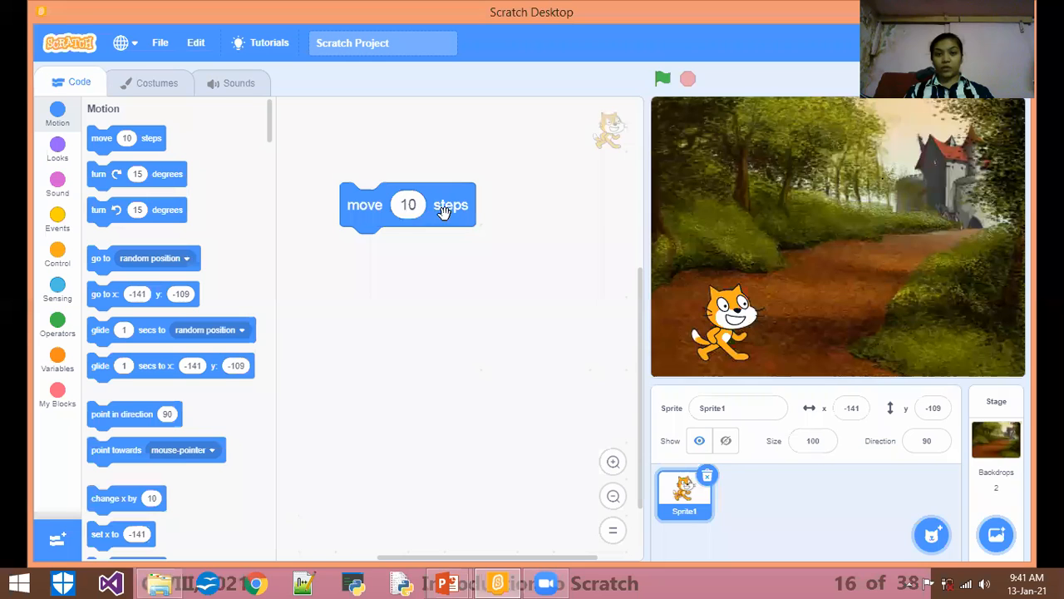
- Run the "move 10 steps" block three times so the cat walks forward on the stage
click(415, 206)
click(441, 321)
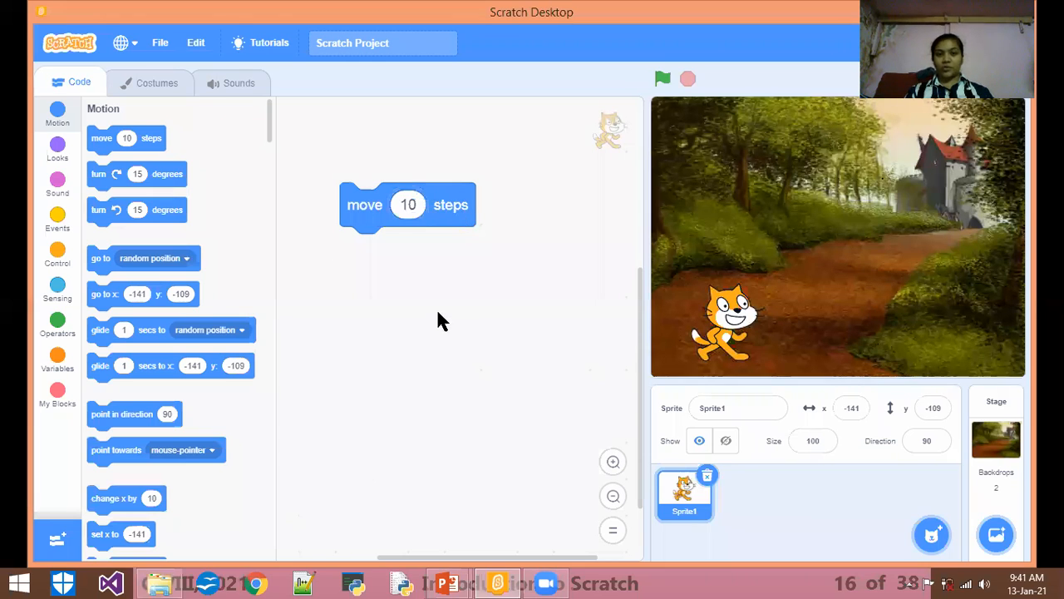
click(441, 206)
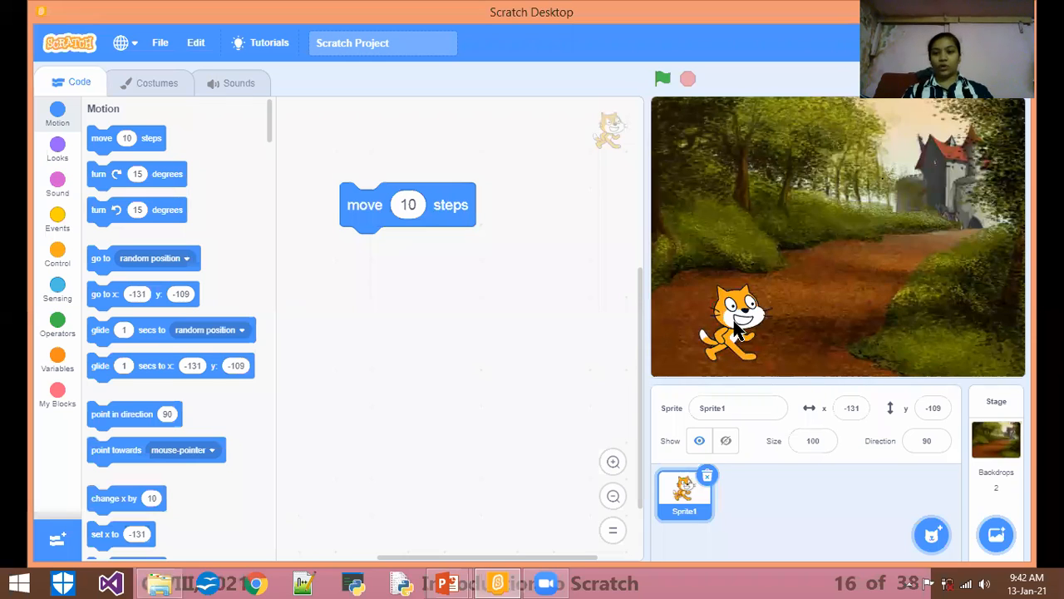
click(448, 206)
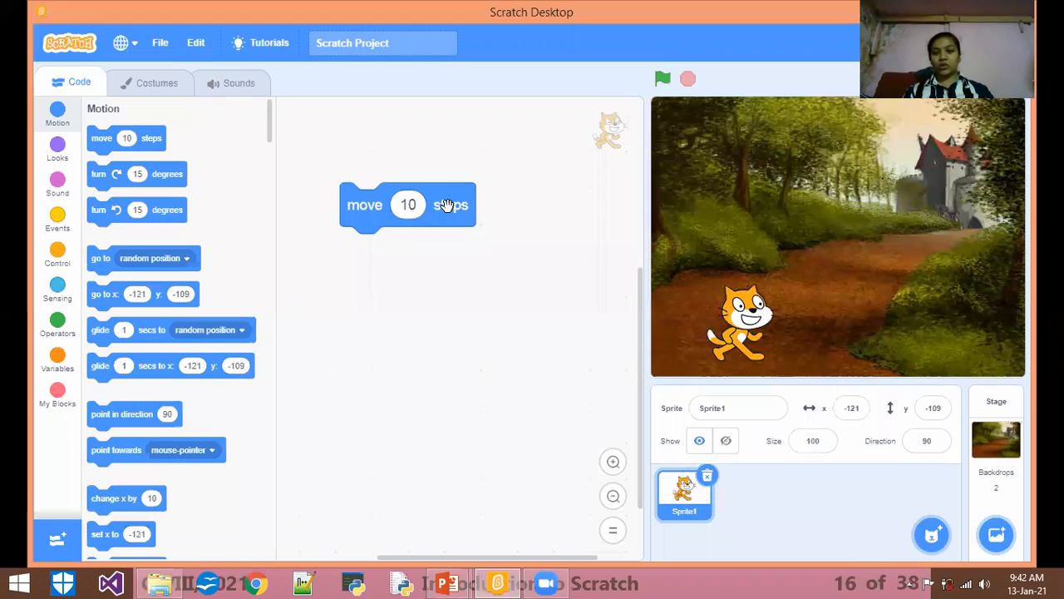
click(447, 206)
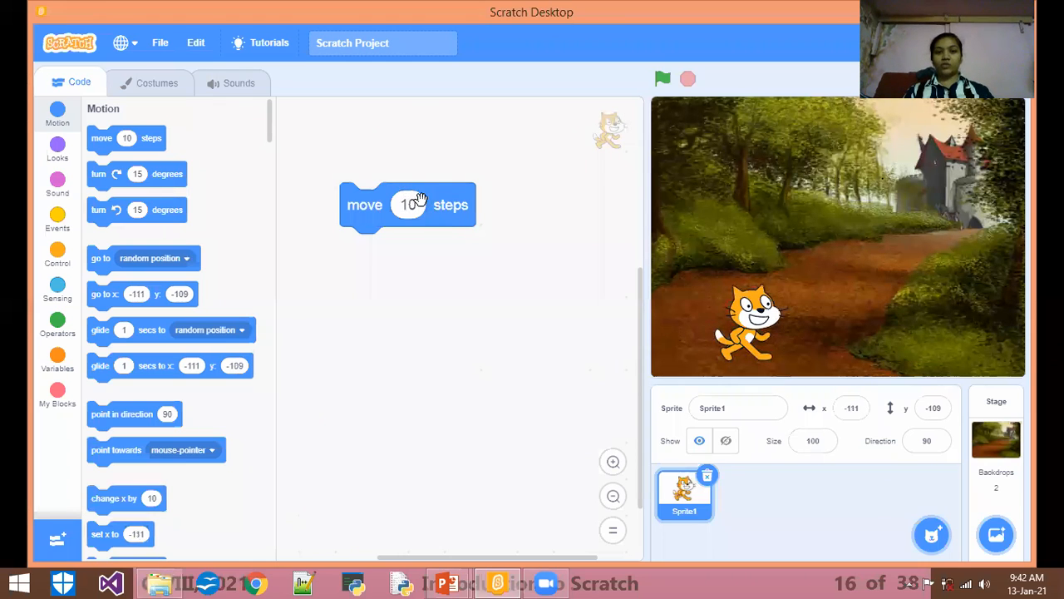
- Set the move block to 25 steps and run it twice on the cat sprite
click(415, 205)
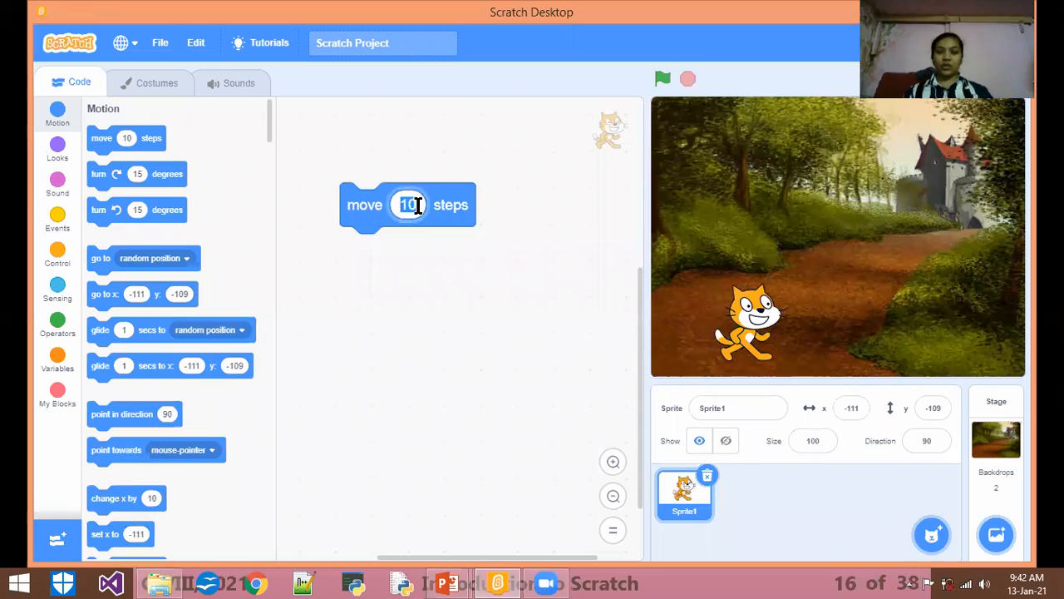
text(223)
key(BackSpace)
key(BackSpace)
key(BackSpace)
text(25)
click(455, 294)
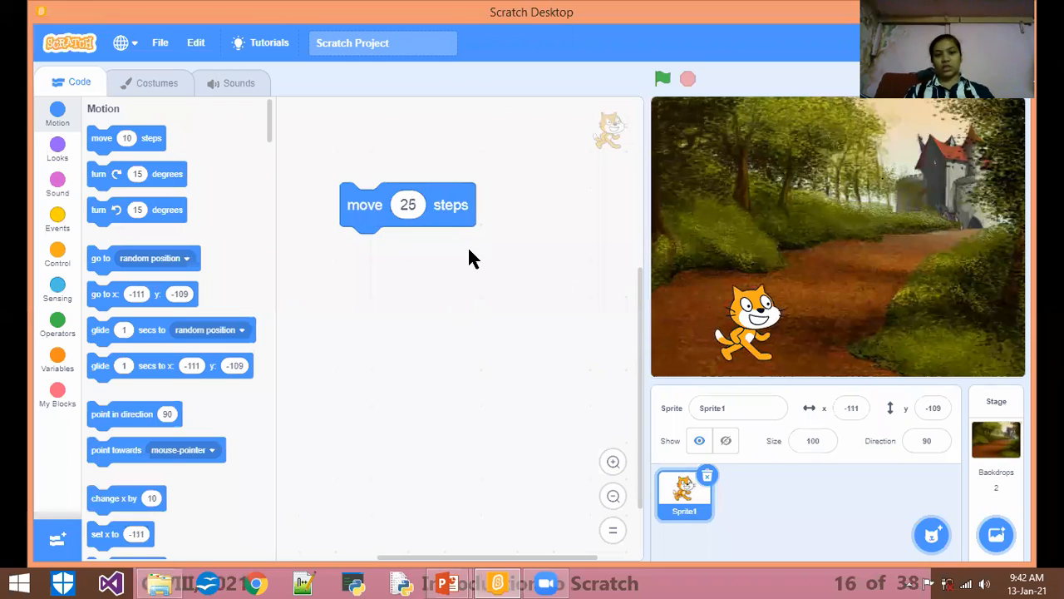
click(445, 206)
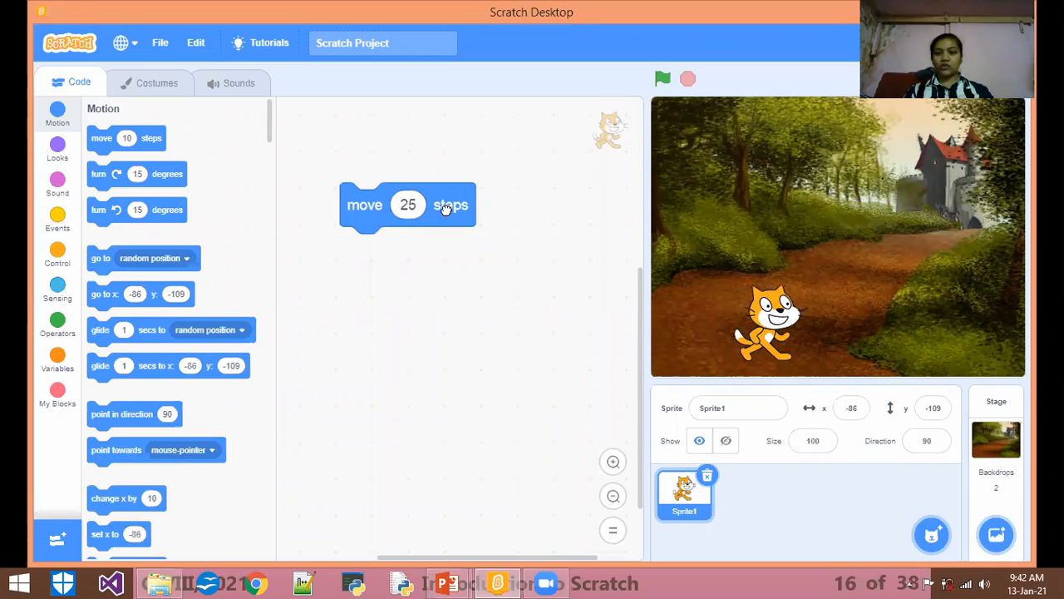
click(444, 207)
- Set the move block to 50 steps and reposition the cat near the left side of the stage
click(420, 205)
key(BackSpace)
text(50)
click(496, 279)
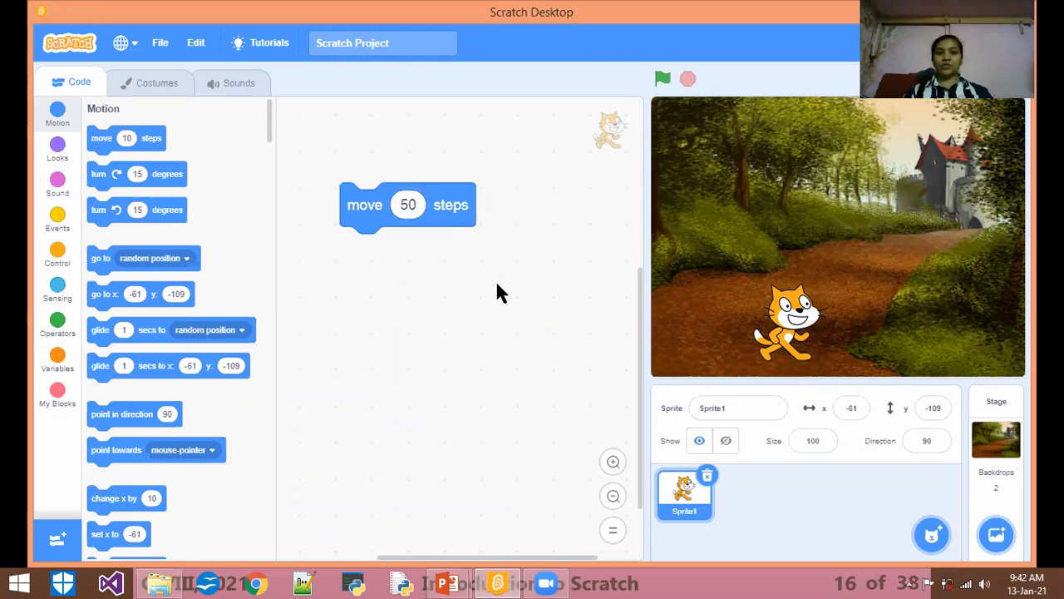
drag(788, 331, 701, 311)
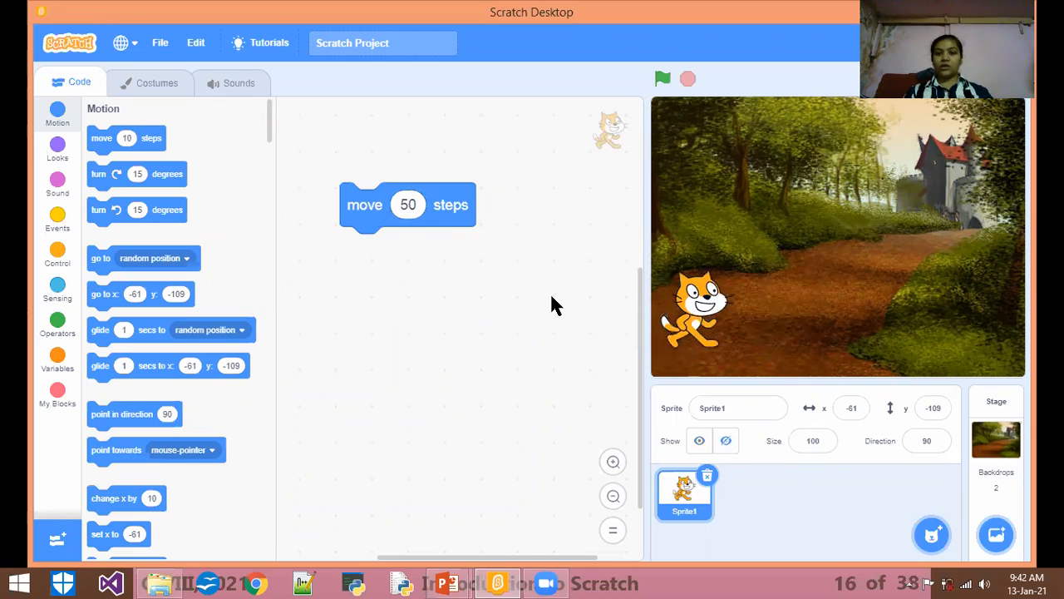
- Run the "move 50 steps" block five times to send the cat across the stage
click(449, 206)
click(449, 206)
click(449, 206)
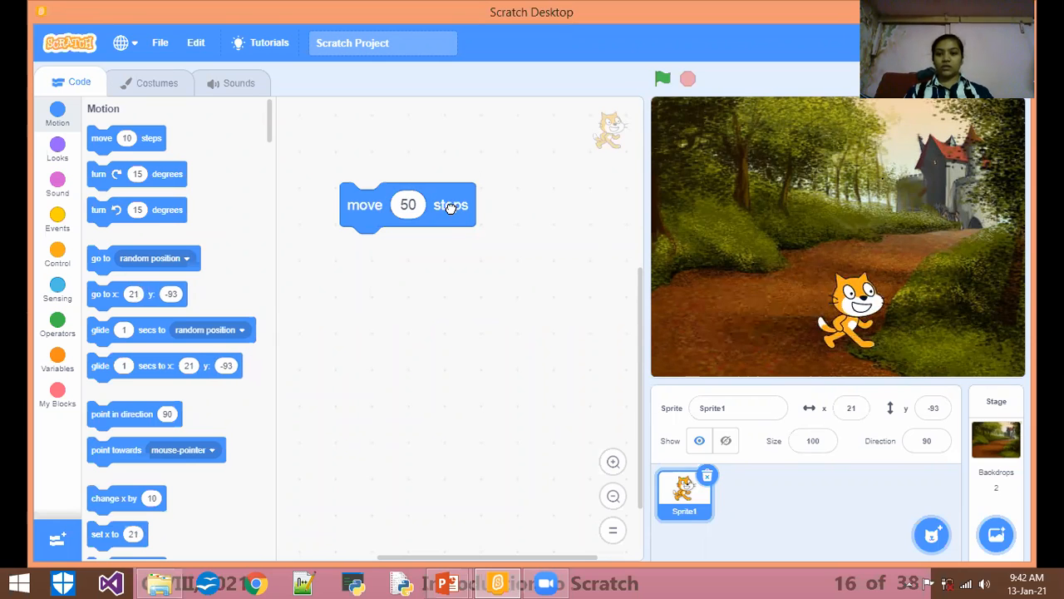
double_click(447, 205)
- Return the cat to the left edge of the stage at about x -196, y -100, and set the move block to 100 steps
drag(939, 311, 655, 281)
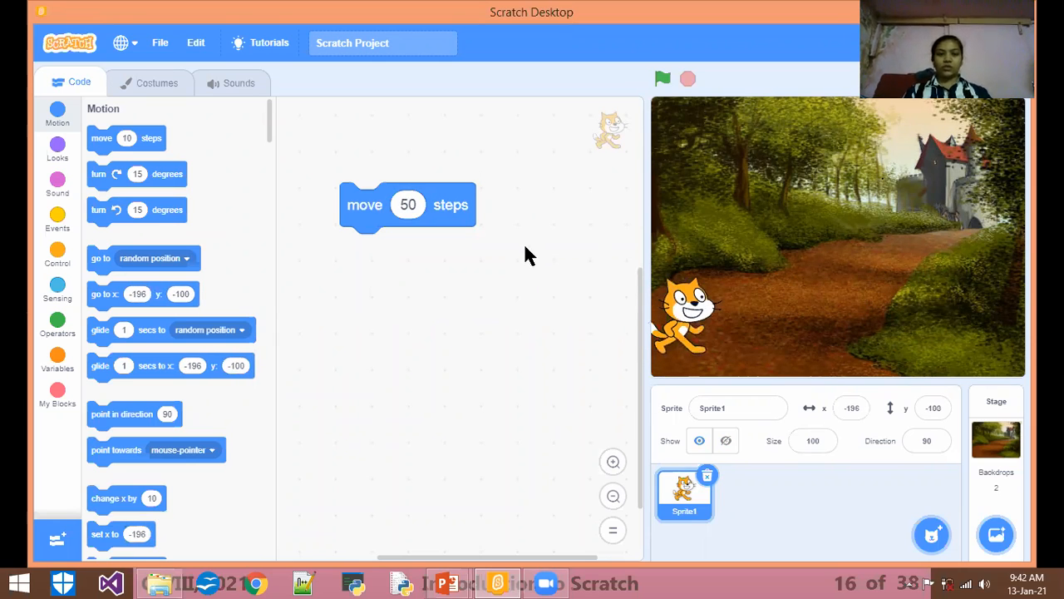
click(422, 205)
text(100)
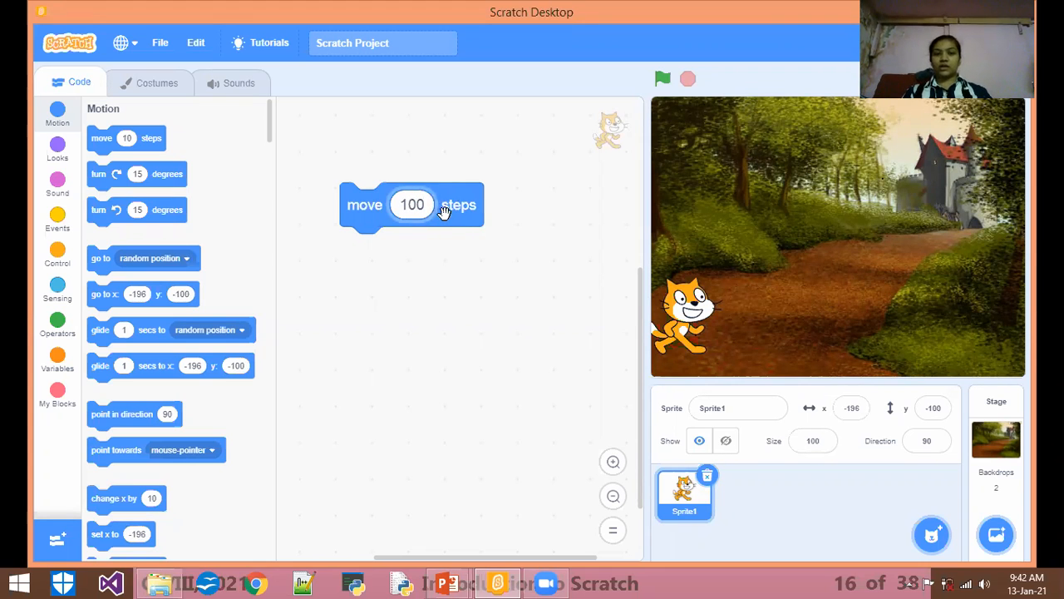
- Run the "move 100 steps" block three times, and switch back to the PowerPoint slide show
click(445, 212)
click(446, 212)
click(448, 212)
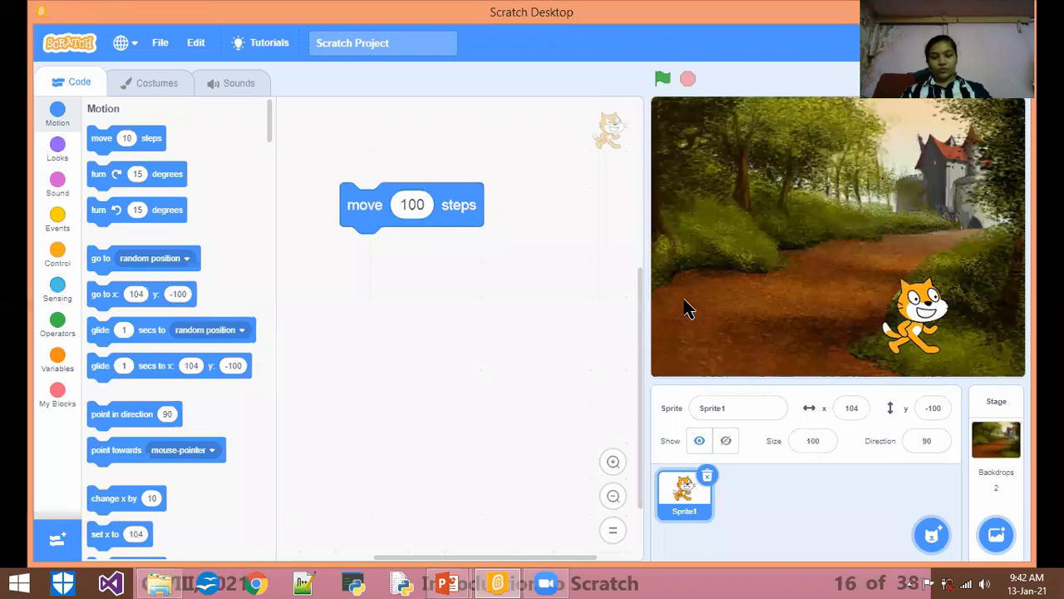
key(alt+Tab)
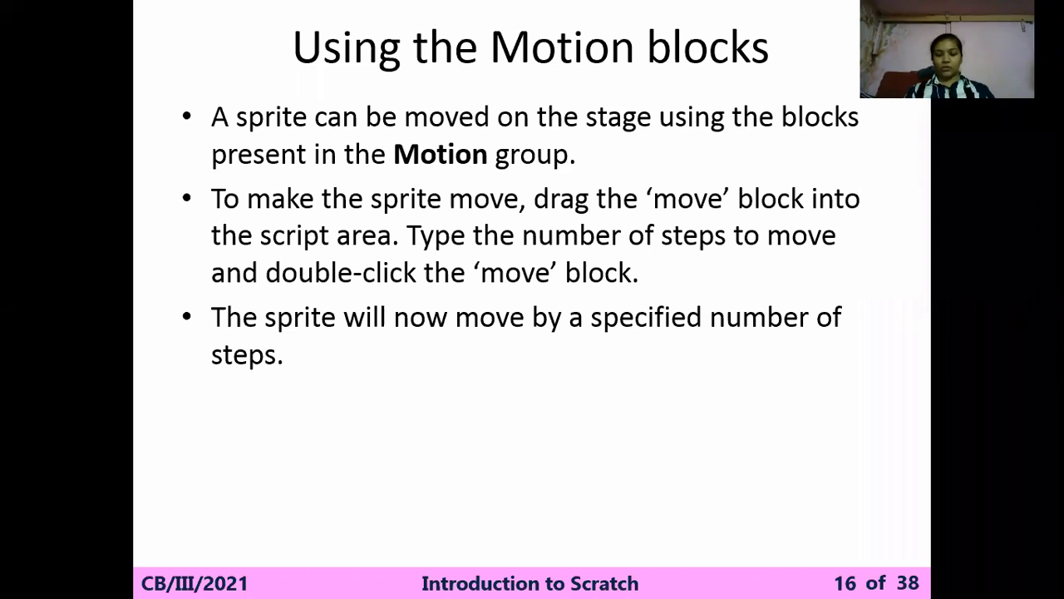